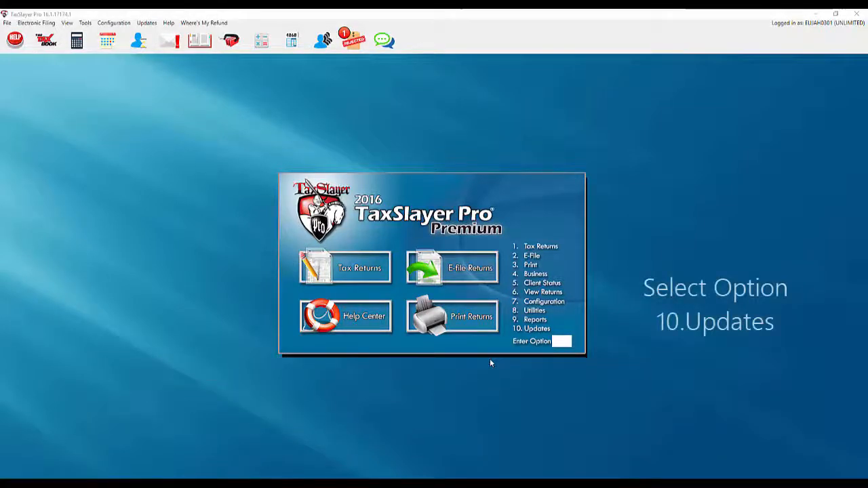
In the update utility's Business updates, mark the federal business package for download.
click(531, 332)
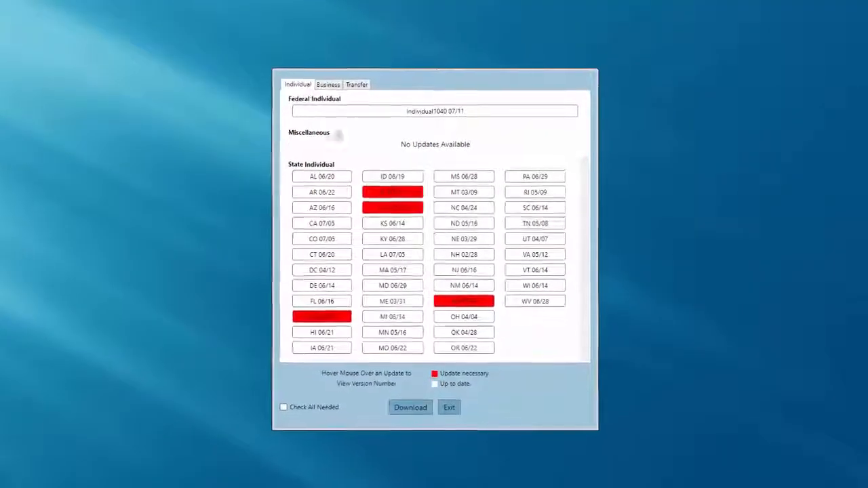
mouse_move(373, 212)
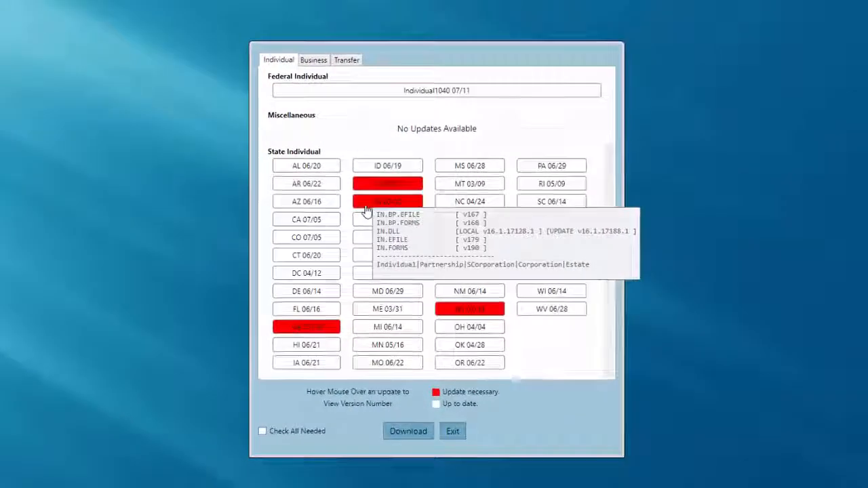
mouse_move(322, 337)
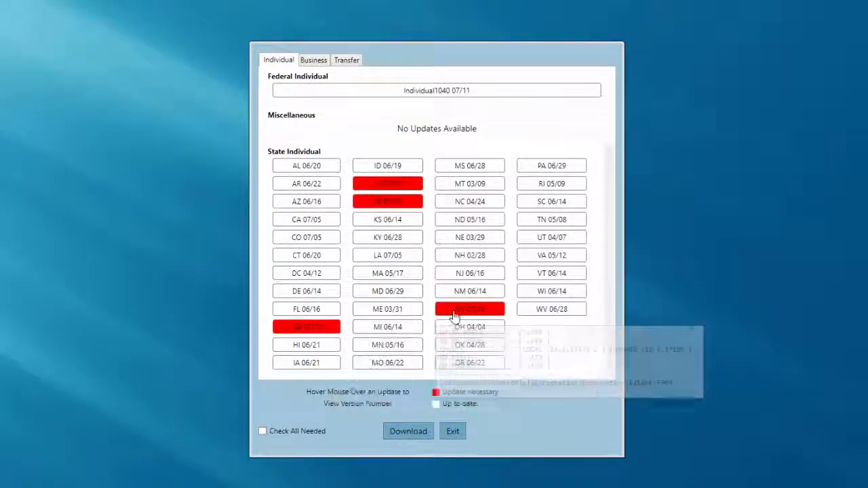
mouse_move(454, 317)
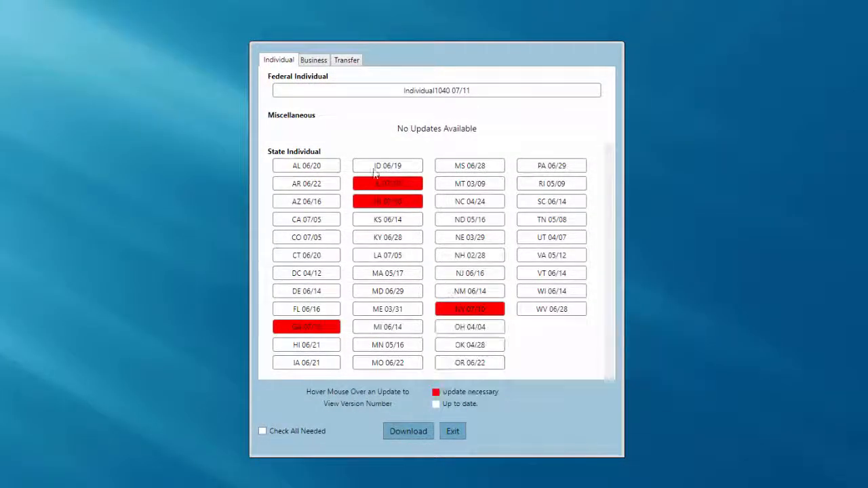
click(314, 61)
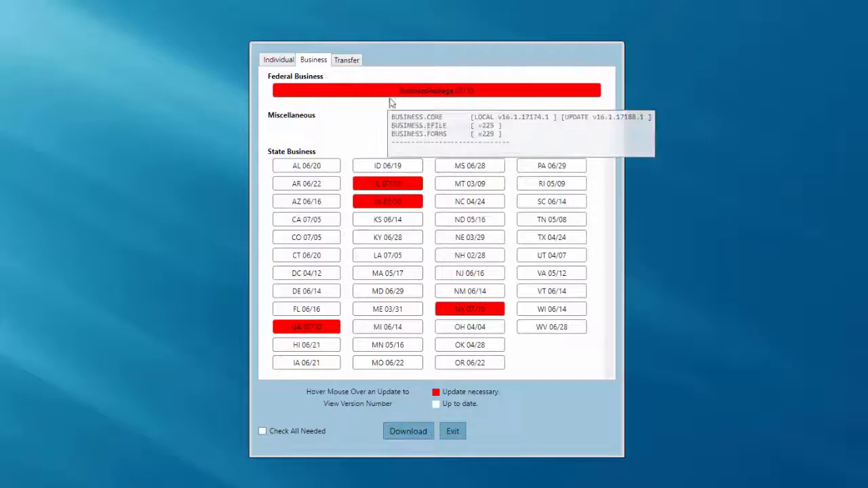
mouse_move(422, 97)
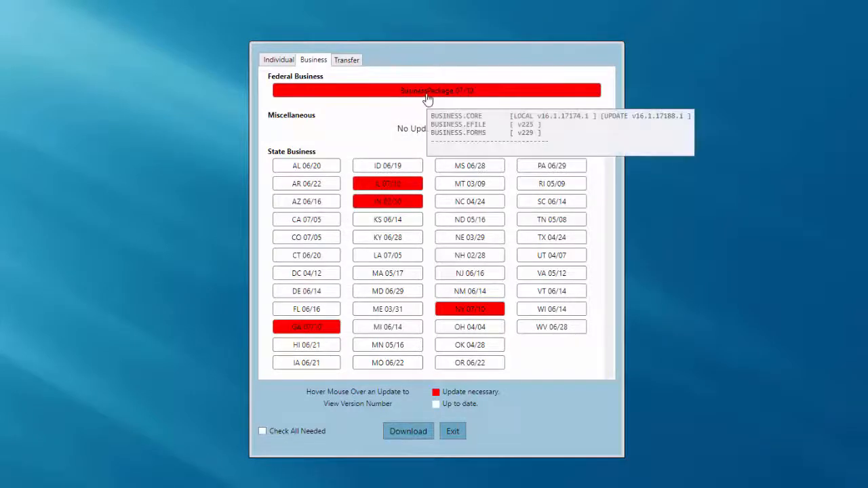
click(372, 97)
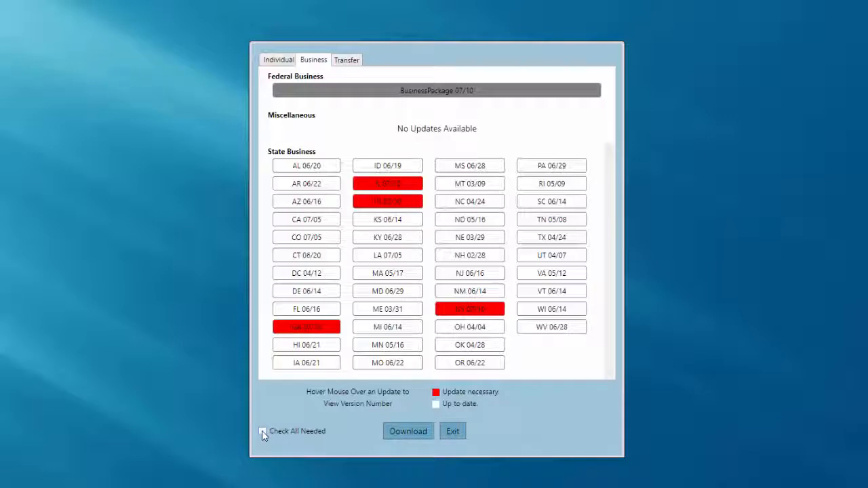
Add all needed GA, IL, IN and NY state updates, download everything, and close the list.
click(263, 431)
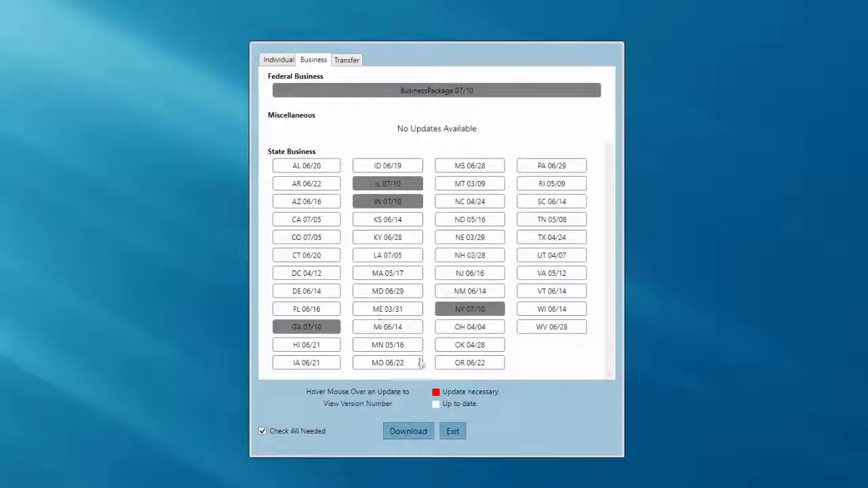
click(400, 436)
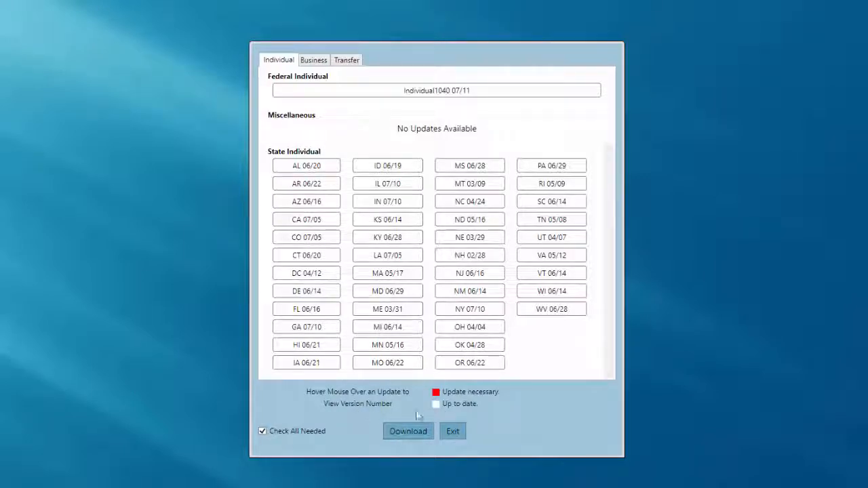
click(452, 432)
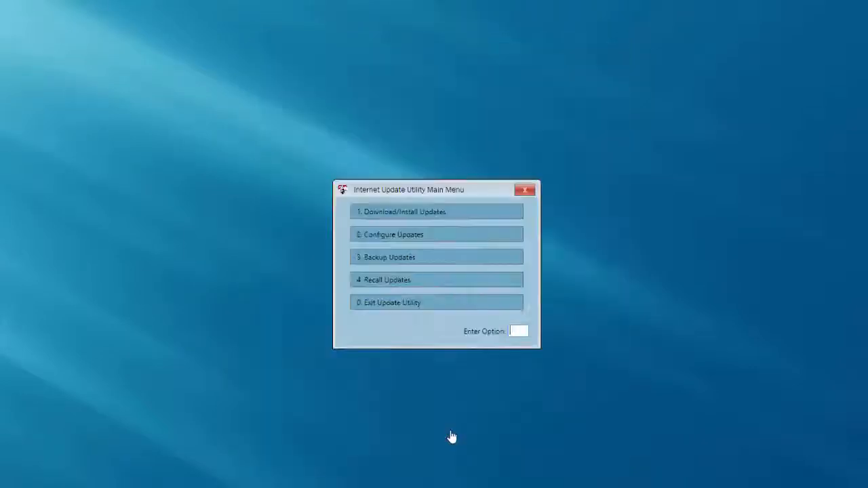
Exit the Internet Update Utility to get back to the TaxSlayer main menu.
click(406, 306)
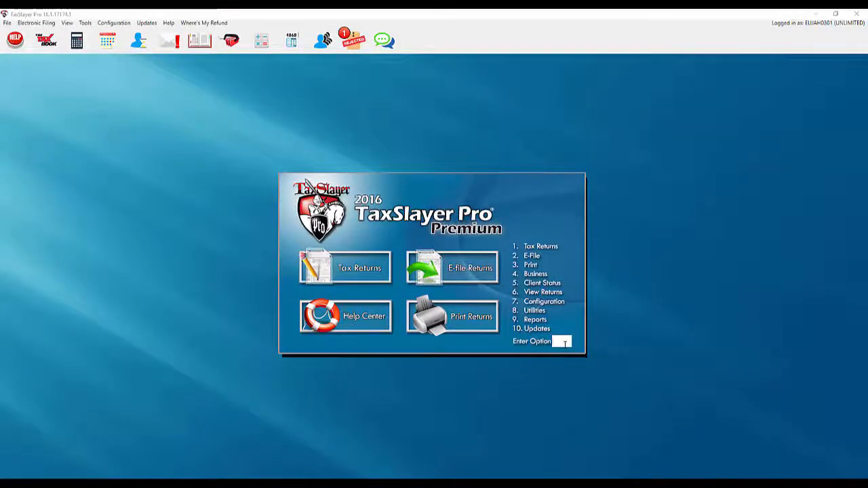
Under Business, pick 1120S, enter the company's EIN, and accept creating a new return.
click(536, 275)
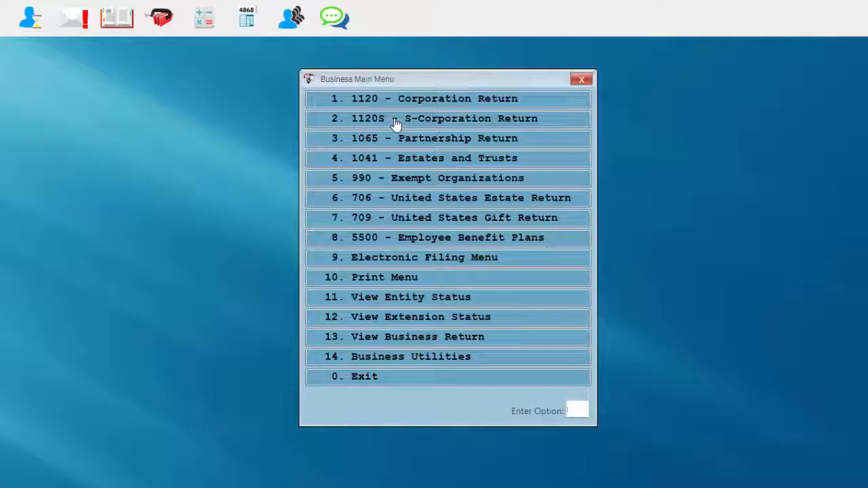
click(395, 122)
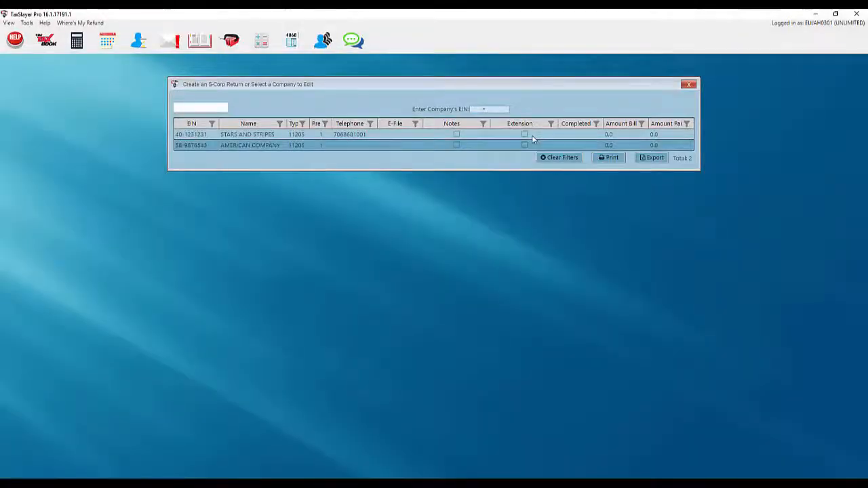
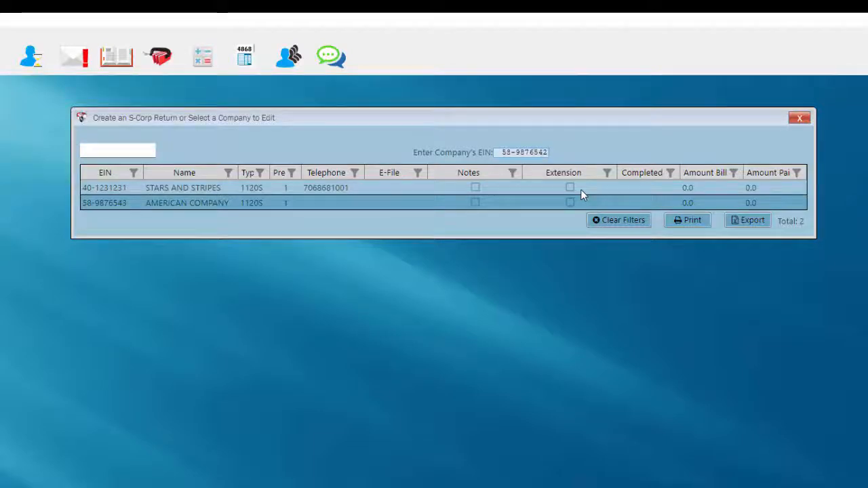
key(Return)
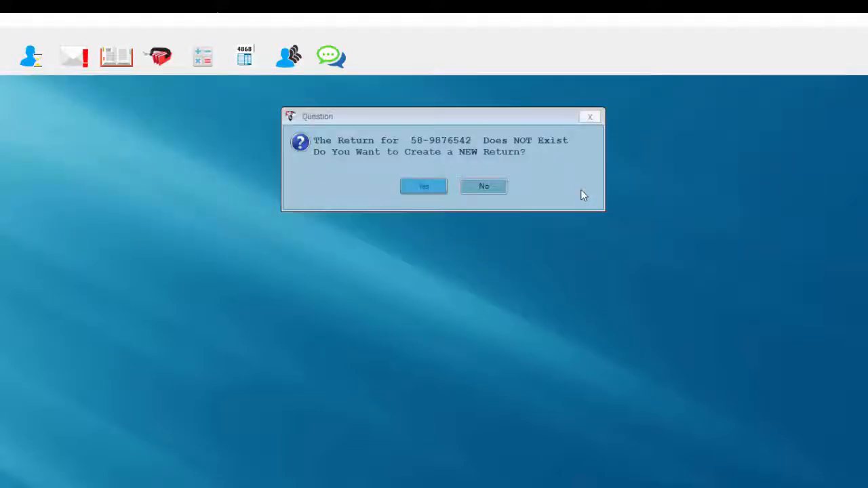
click(422, 190)
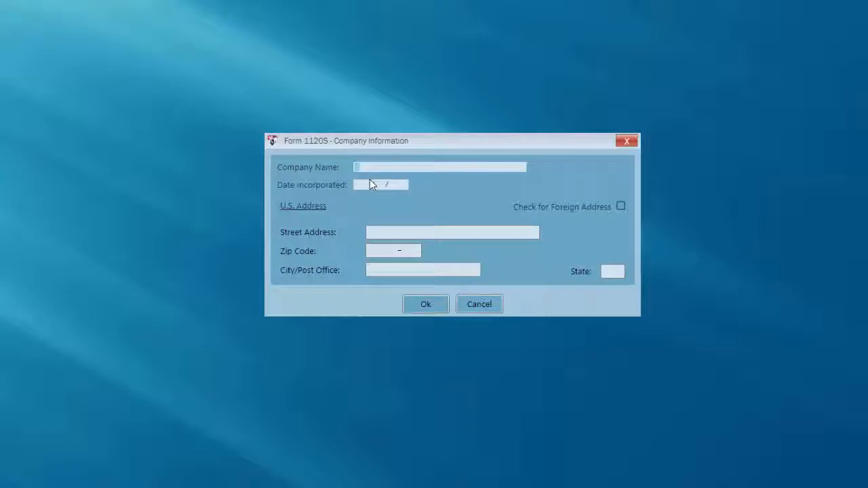
Enter company name MY COMPANY, incorporation date 01/01/12 and the zip code, then save.
text(MY COMPANY)
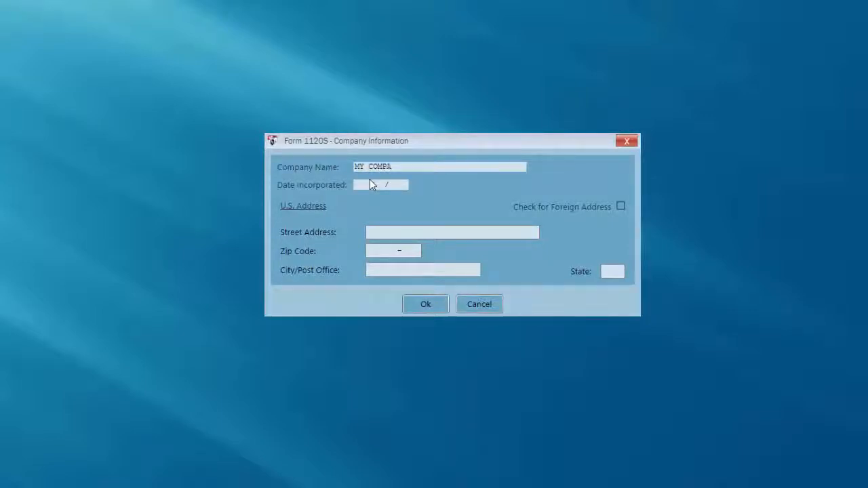
key(Tab)
text(01/01/12)
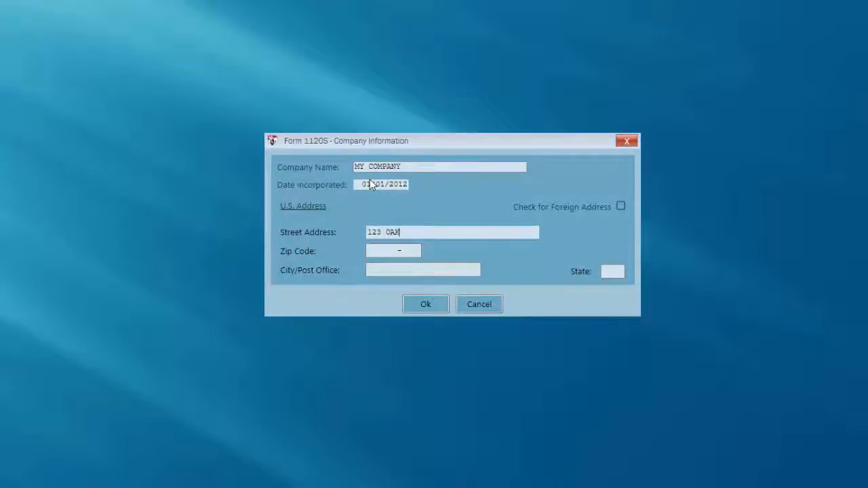
key(Tab)
text(3)
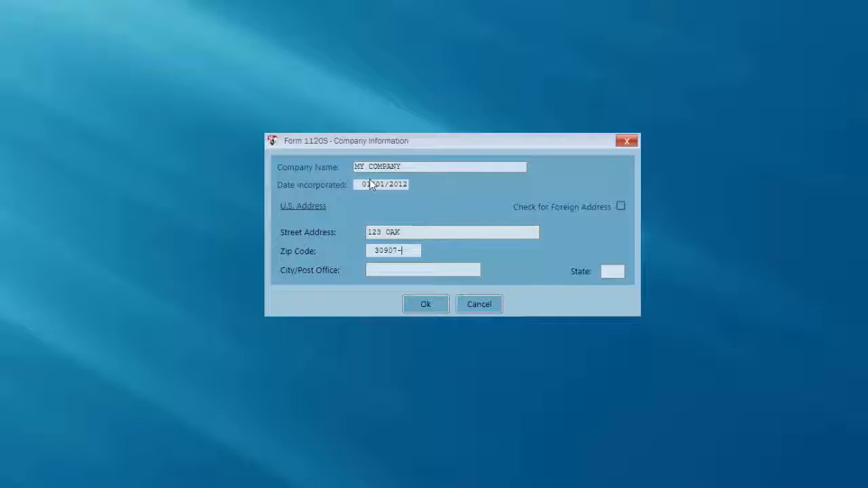
key(Tab)
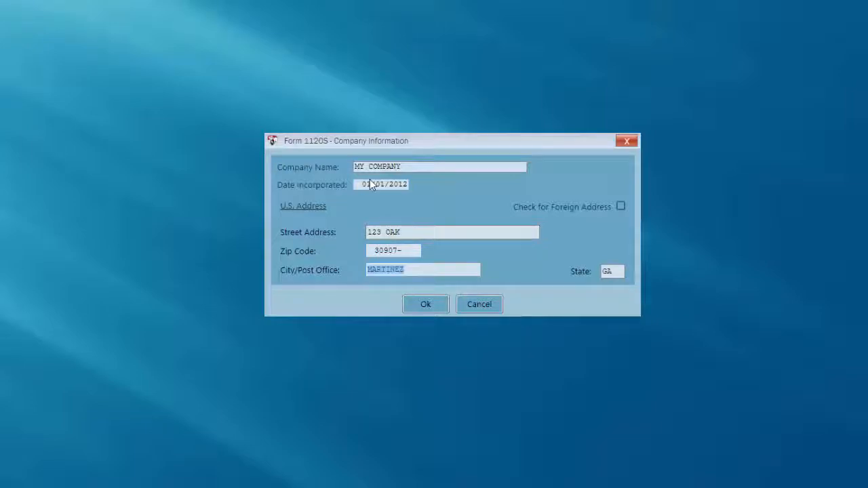
key(Tab)
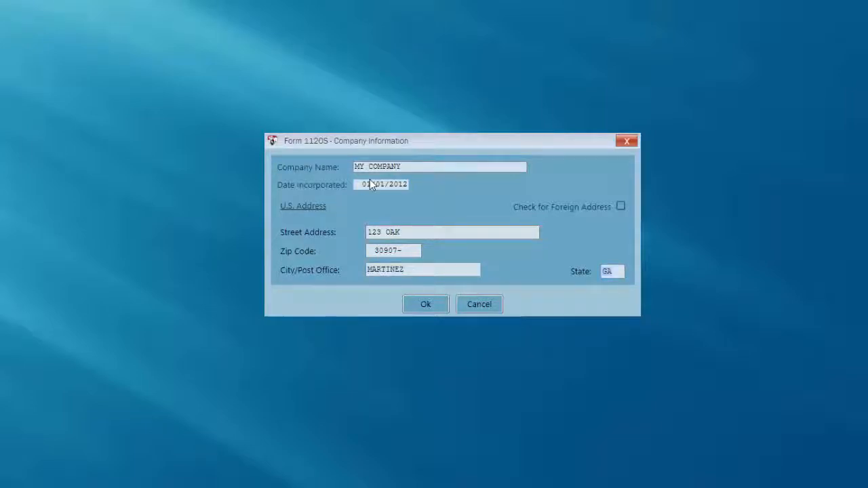
key(Tab)
key(Return)
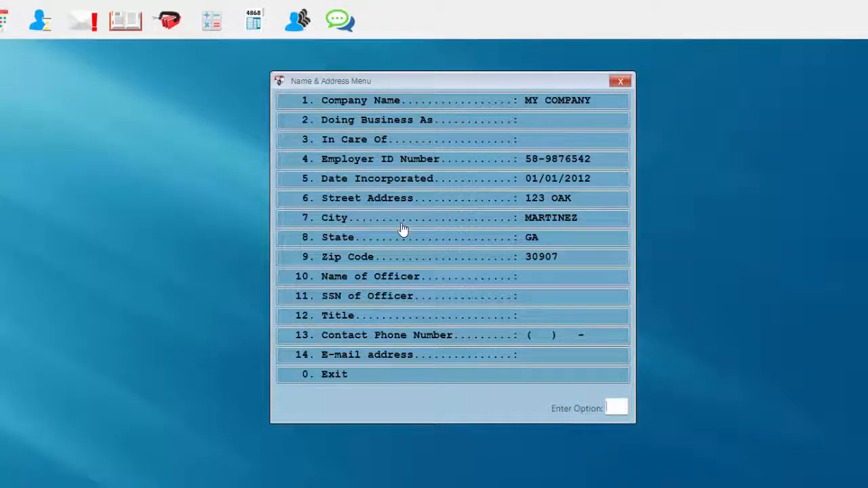
Enter the officer's first and last name and the officer's Social Security number.
click(385, 277)
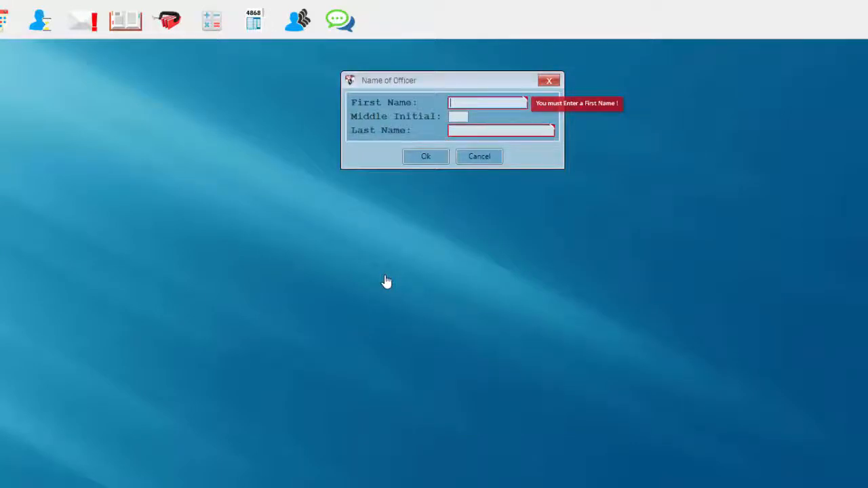
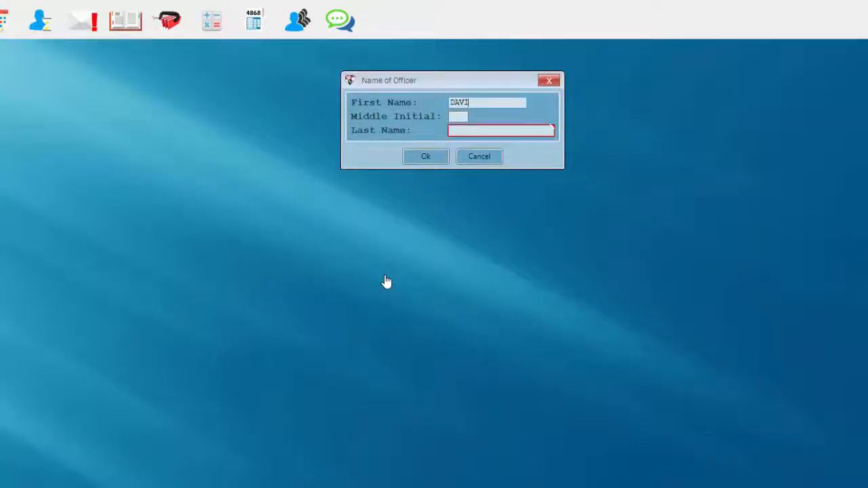
key(Tab)
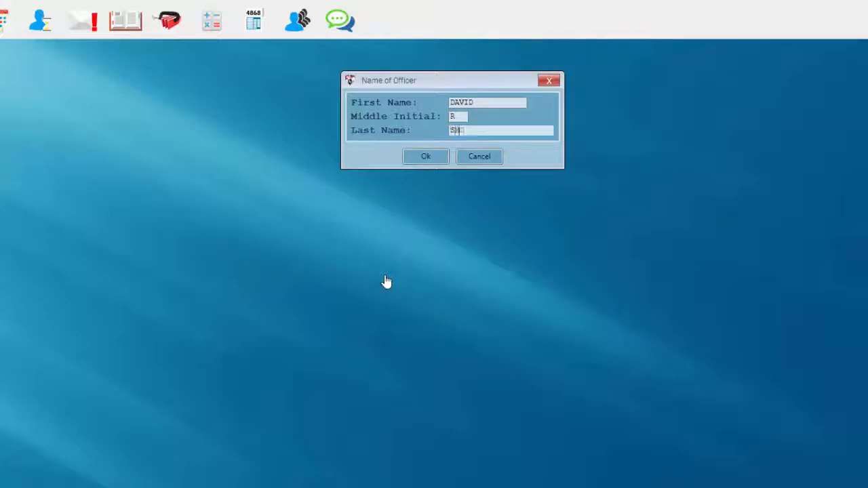
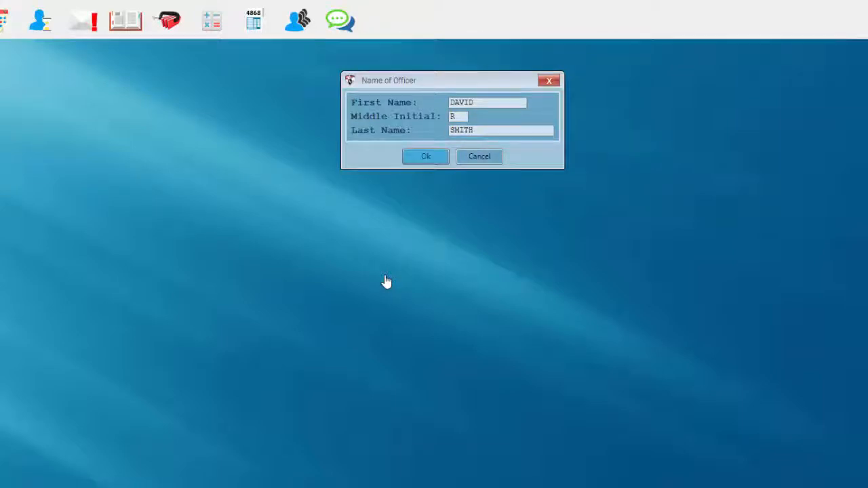
key(Return)
click(476, 302)
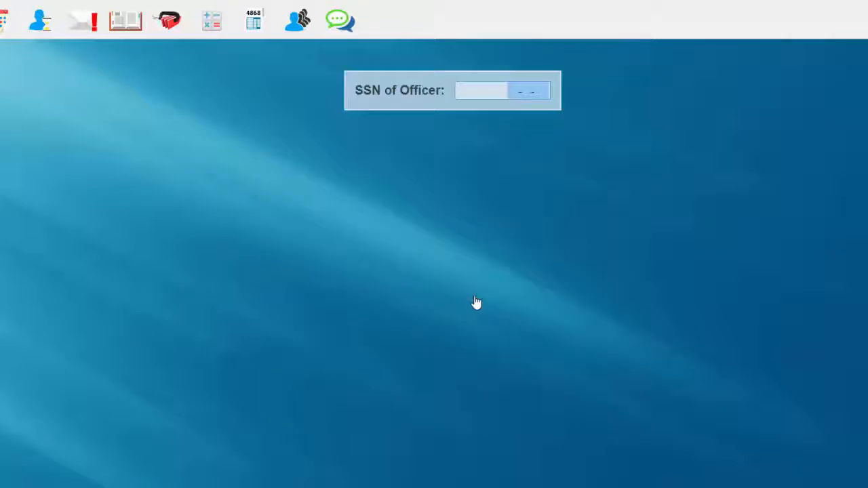
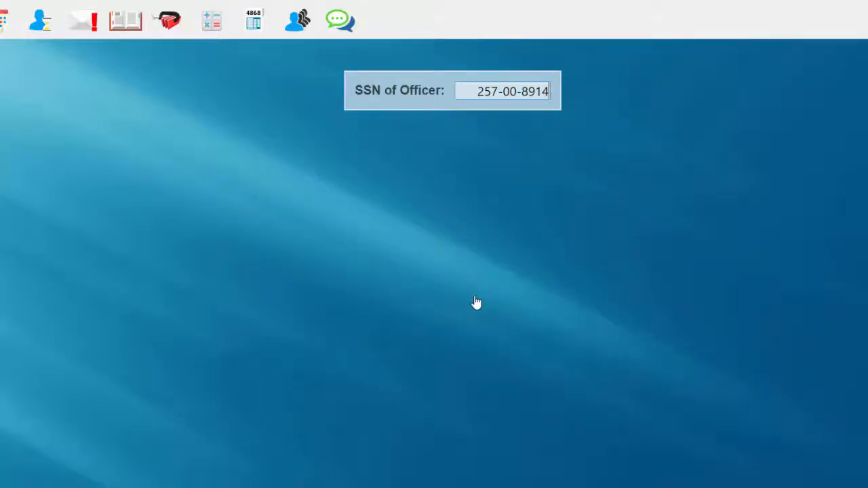
key(Return)
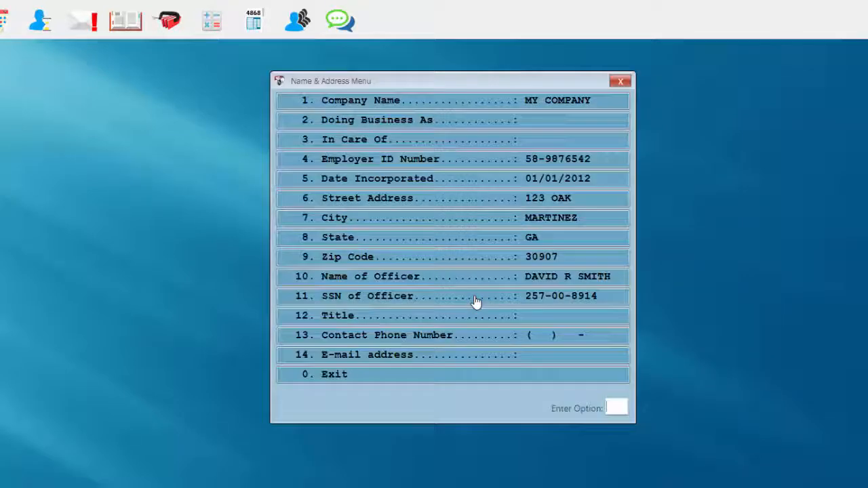
Set the officer's title to PRESIDENT and add the company's contact phone number.
click(476, 319)
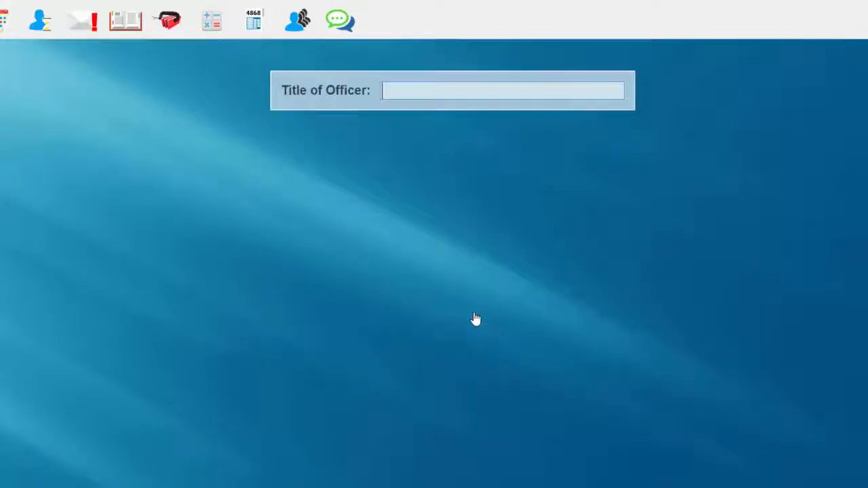
text(SIDENT)
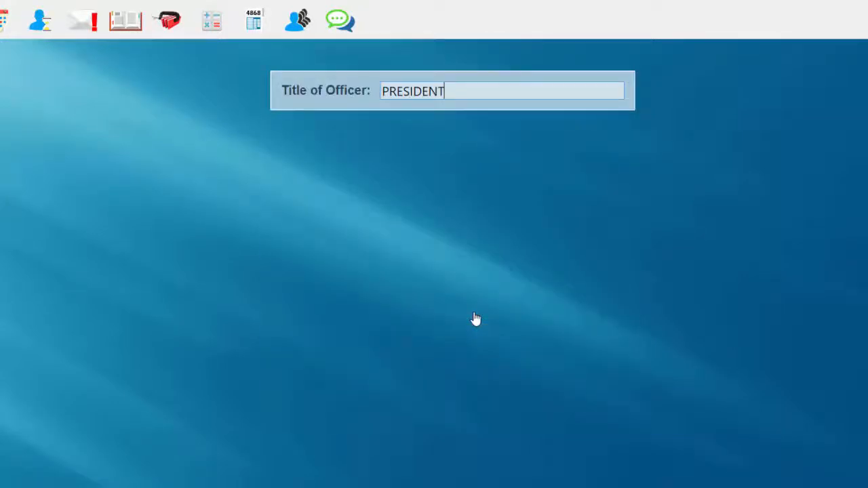
key(Return)
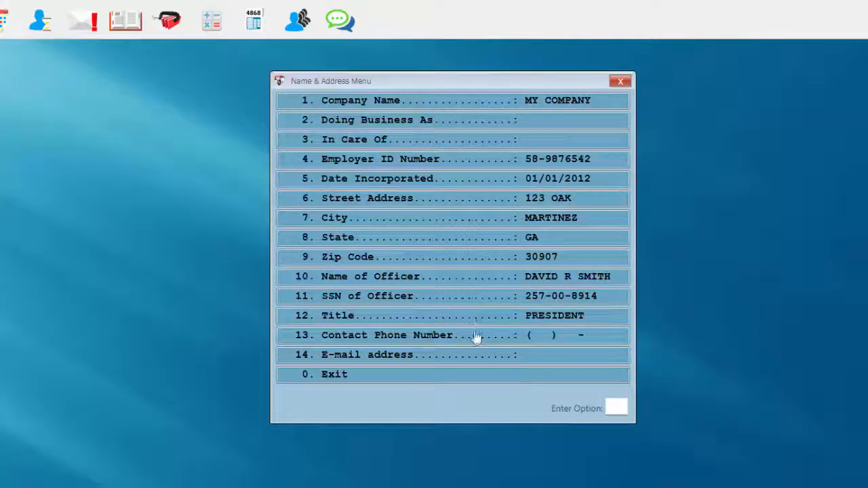
click(477, 339)
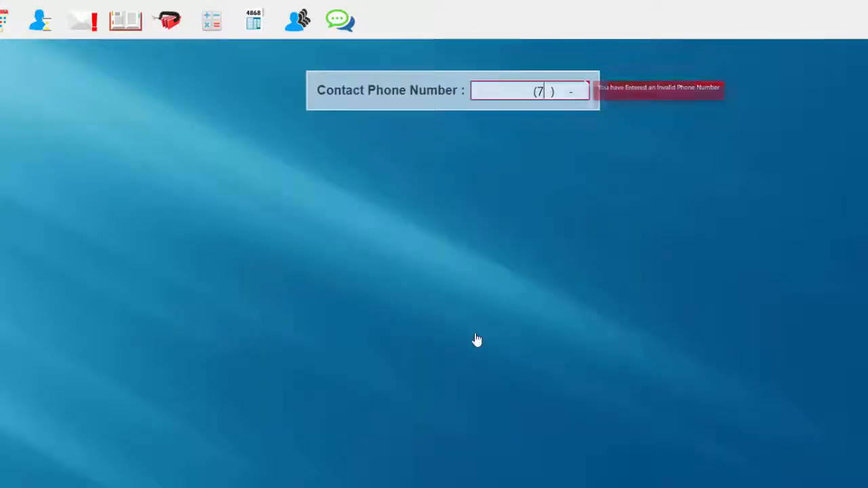
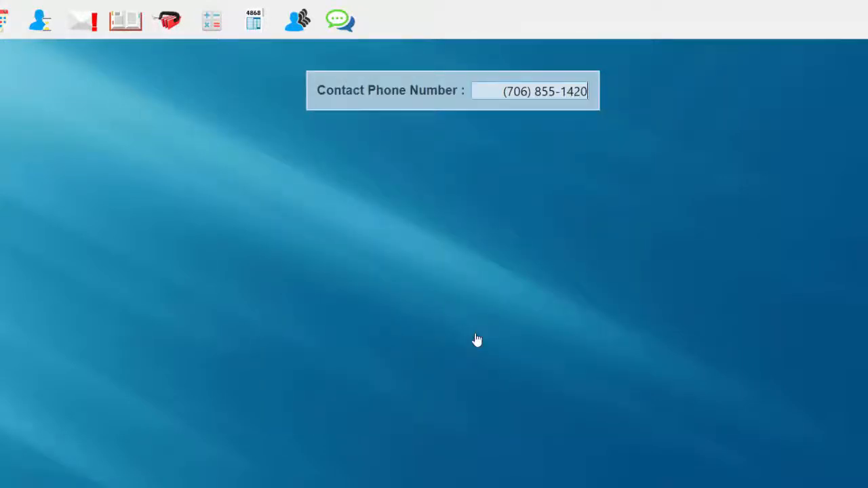
key(Return)
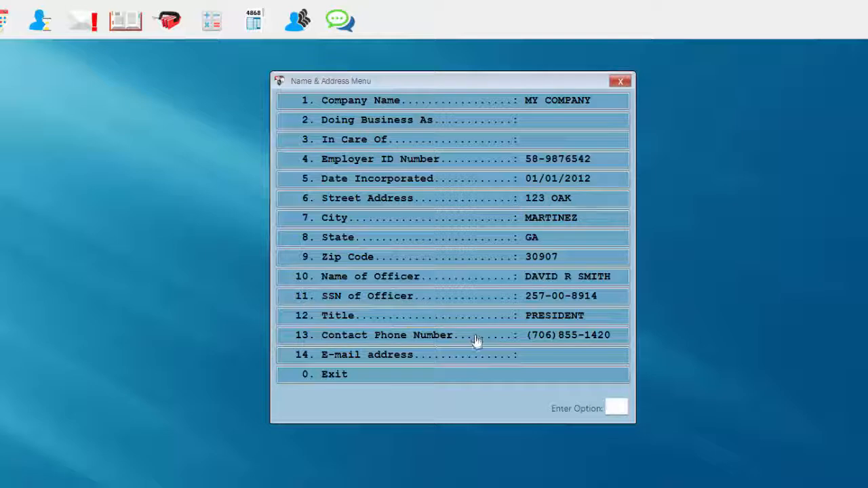
click(441, 378)
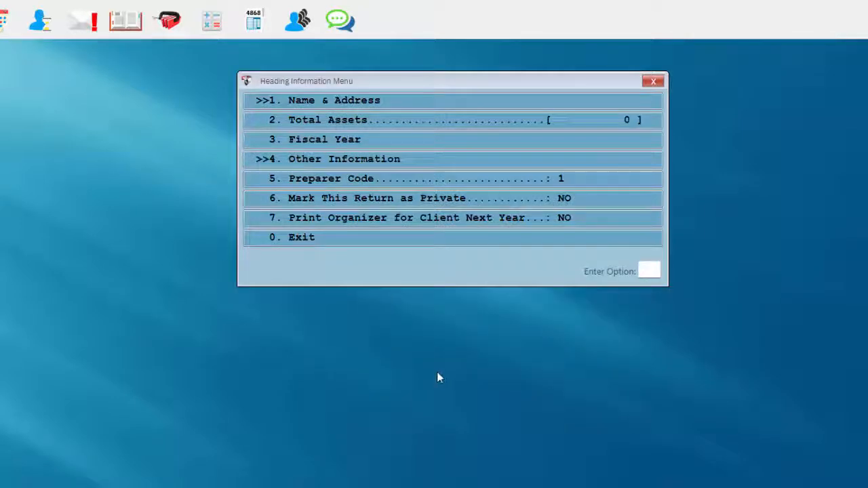
In Other Information, set the S Corp election date to 010112, then choose Business Code.
click(293, 165)
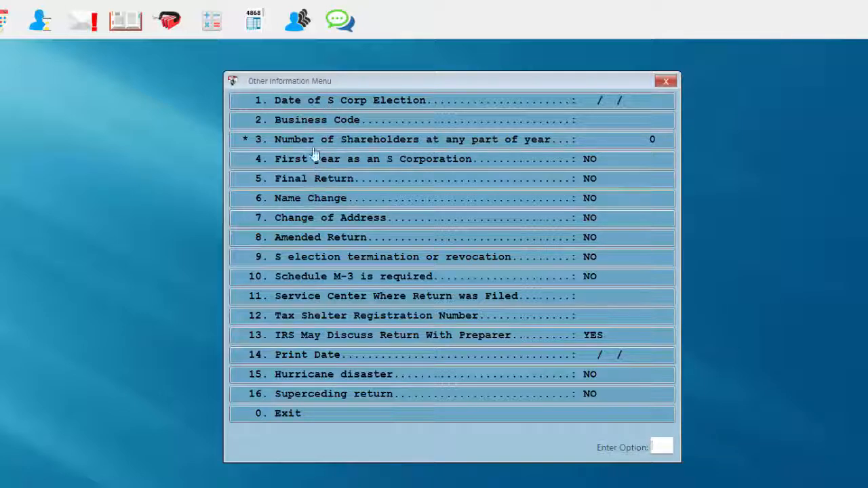
click(323, 108)
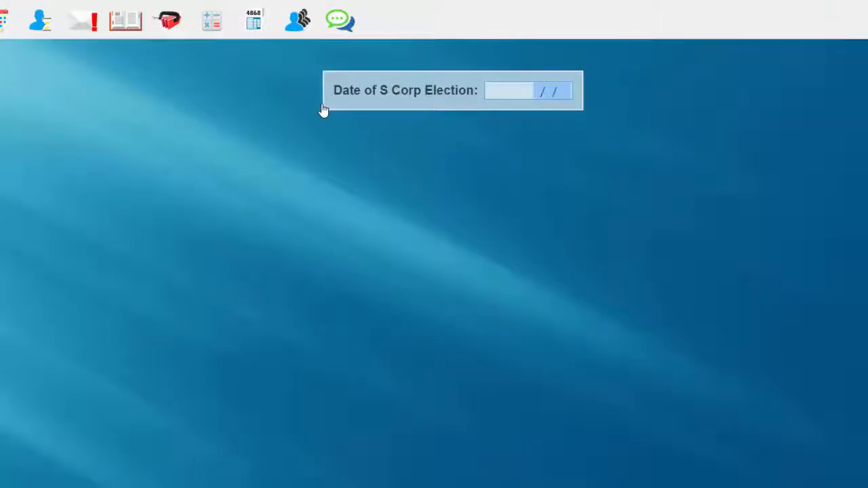
text(010112)
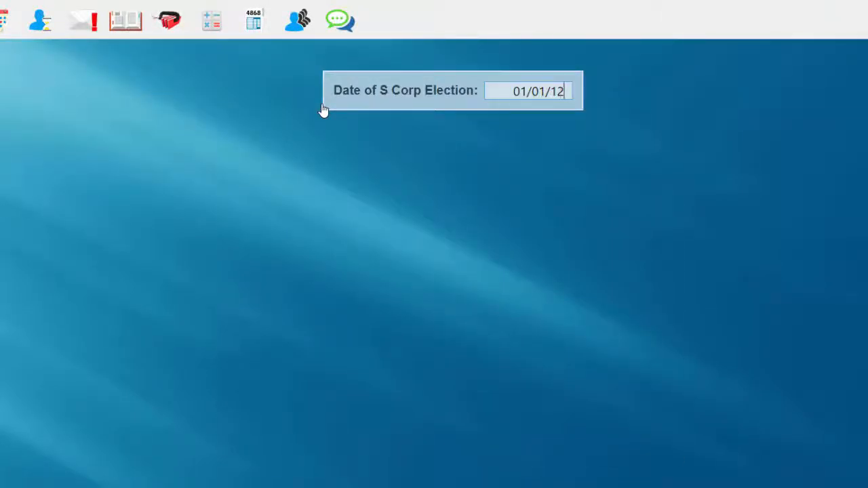
key(Return)
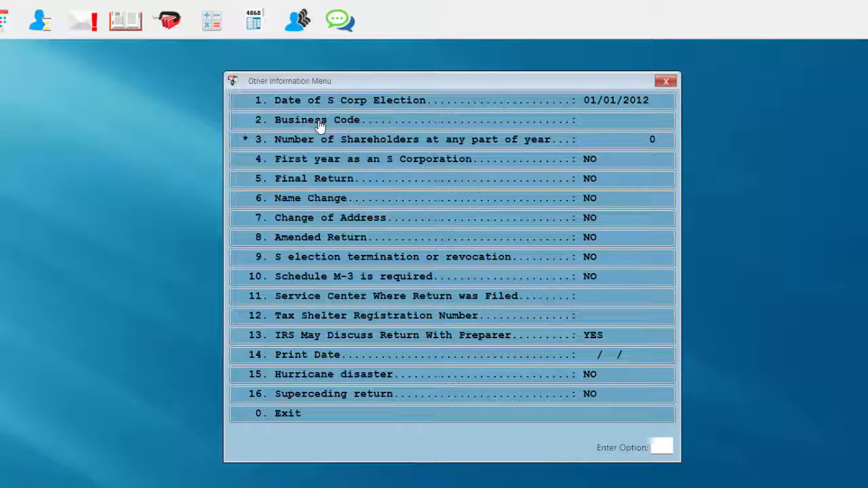
click(318, 126)
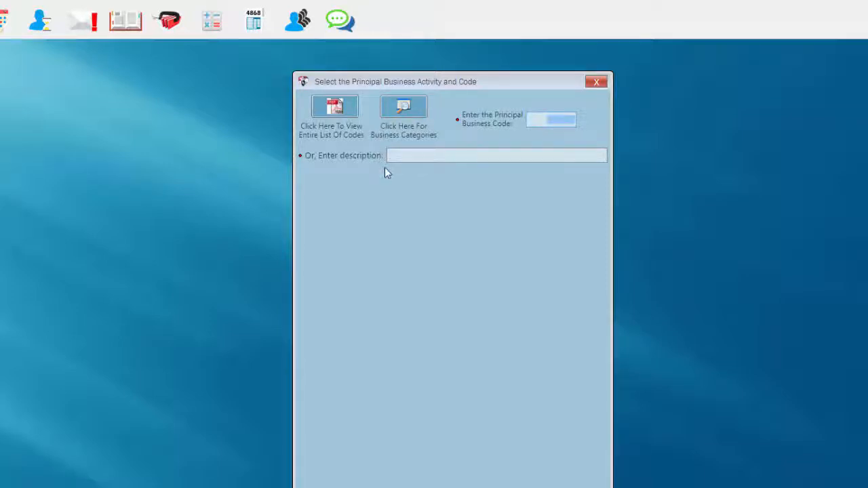
Consult the full business code list, then enter principal business code 423400.
click(340, 118)
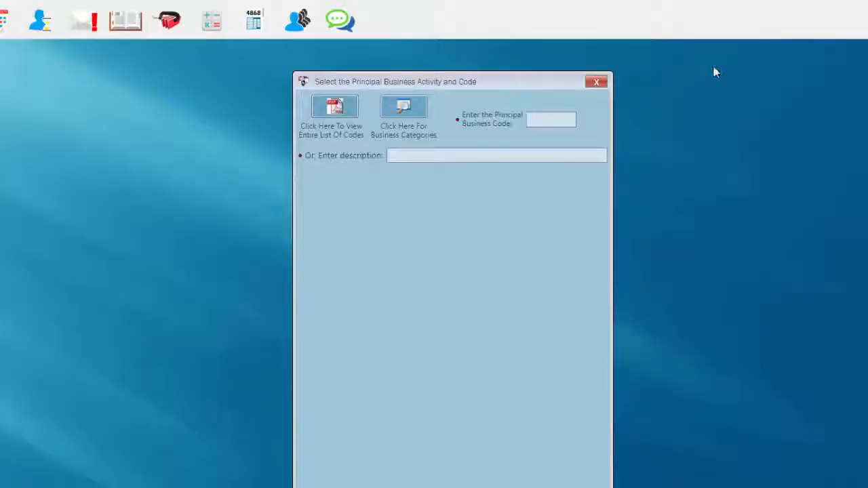
click(547, 119)
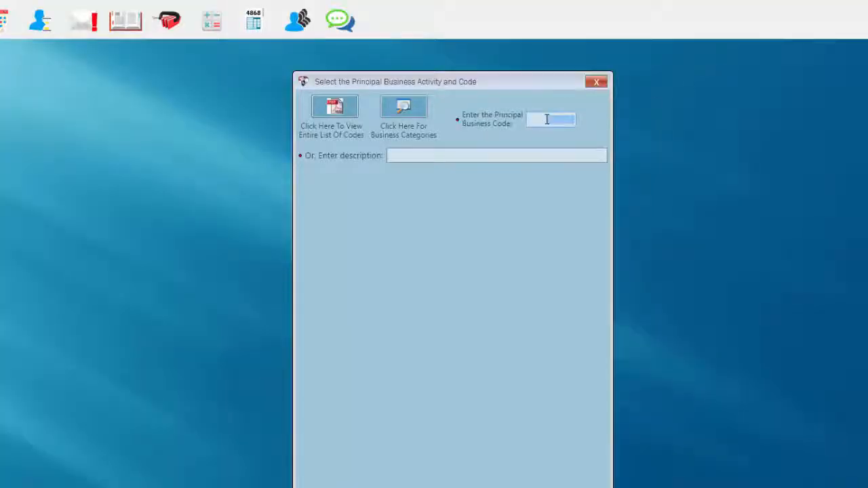
text(423400)
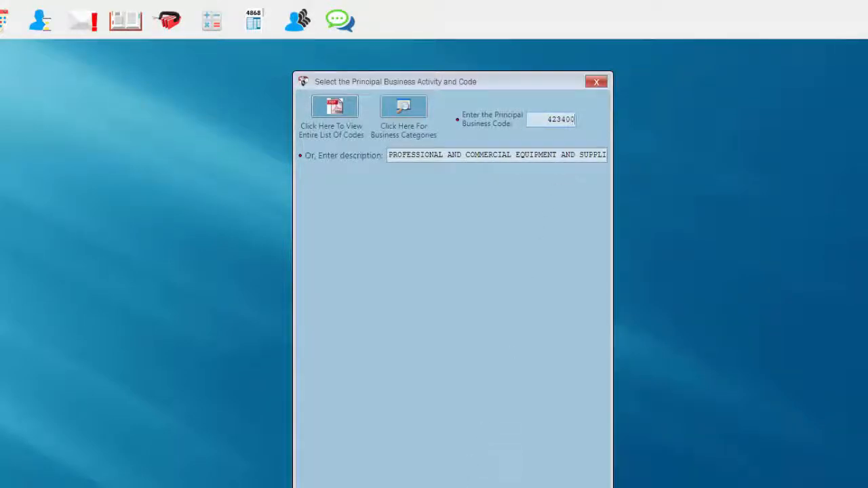
key(Return)
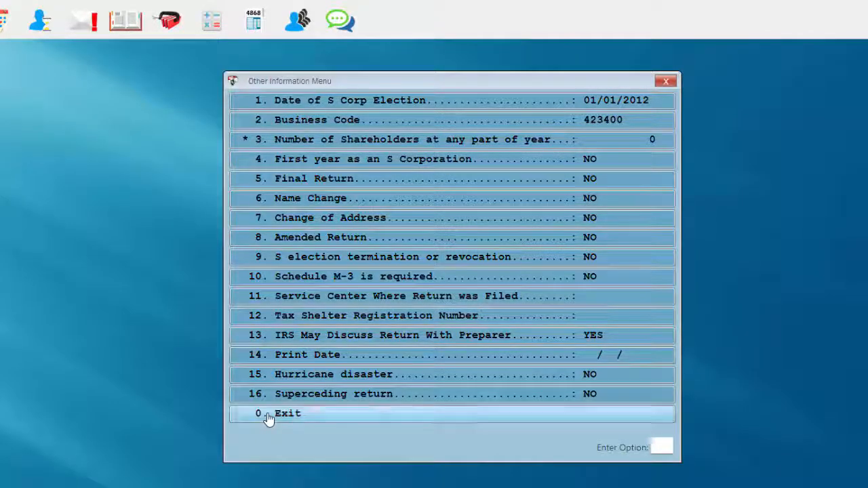
Exit the Other Information and Heading menus and scroll through the Form 1120S view.
click(269, 418)
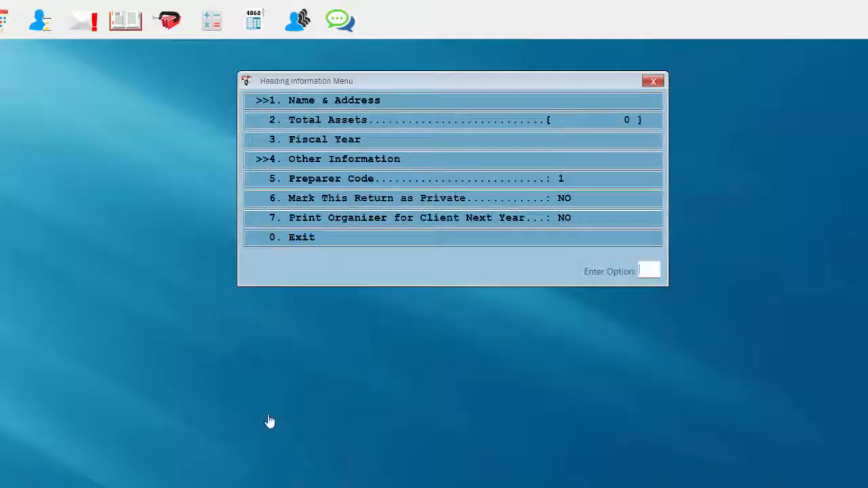
click(293, 244)
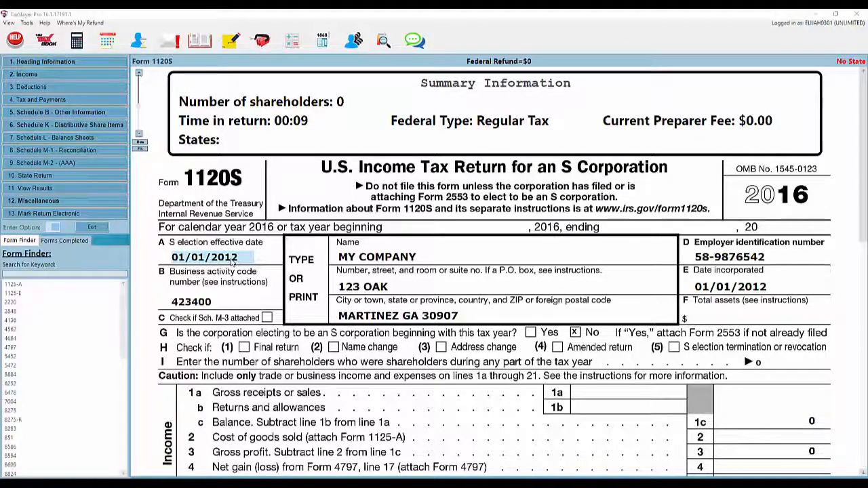
scroll(232, 261, down, 2)
scroll(232, 262, down, 2)
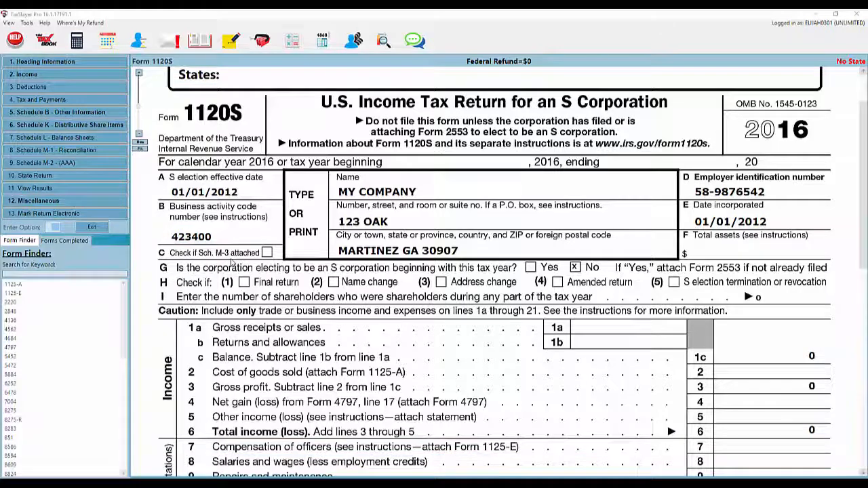
scroll(232, 262, down, 3)
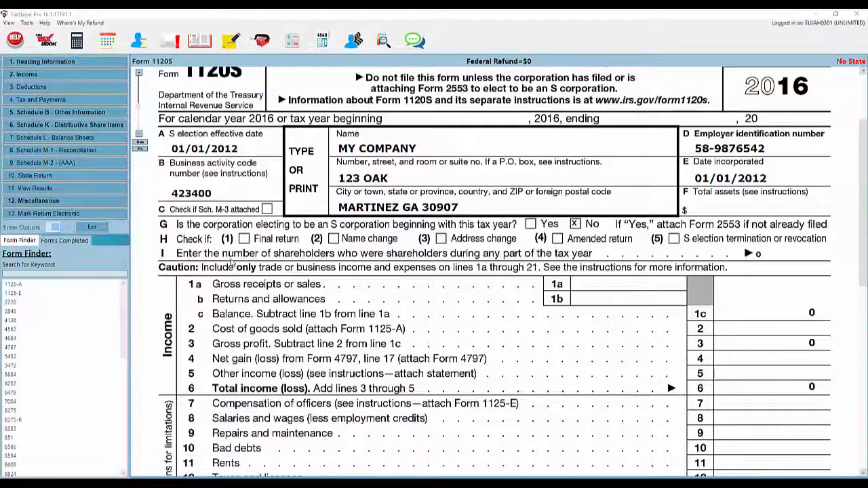
scroll(232, 261, down, 2)
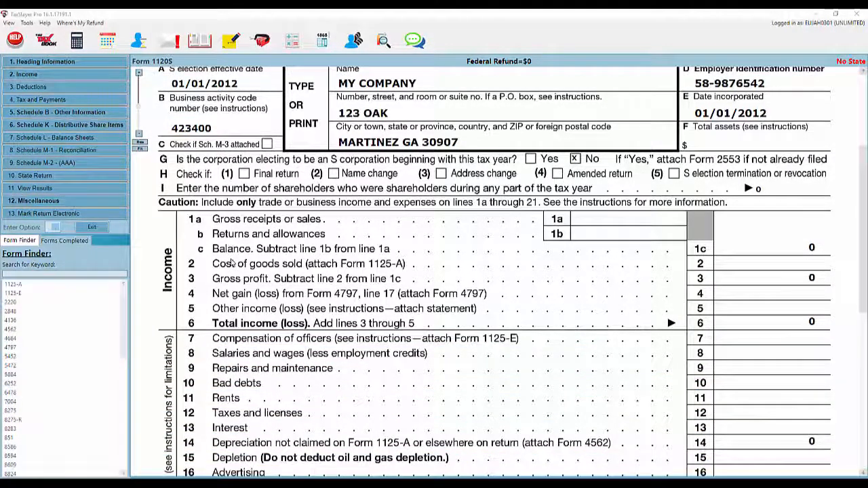
scroll(232, 262, down, 4)
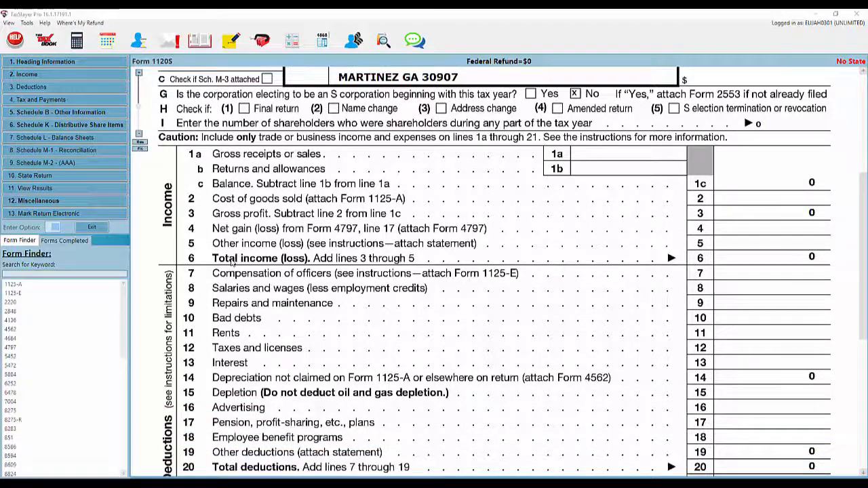
scroll(233, 262, down, 1)
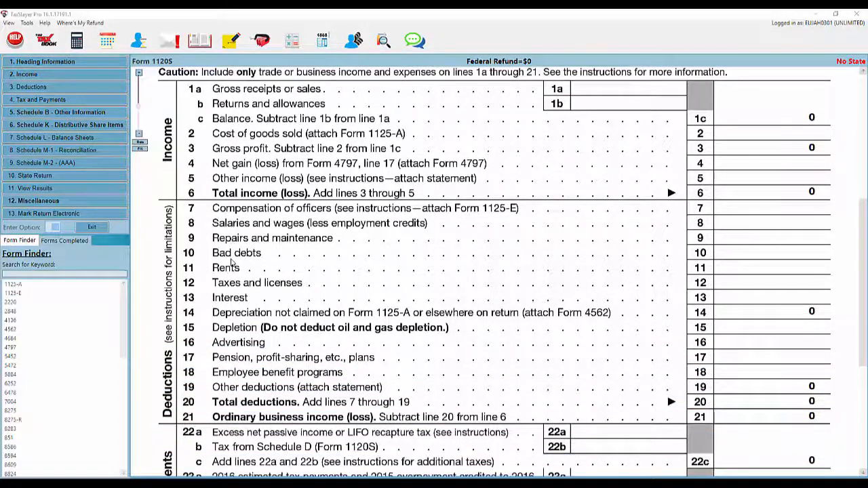
scroll(232, 263, up, 1)
scroll(231, 262, up, 6)
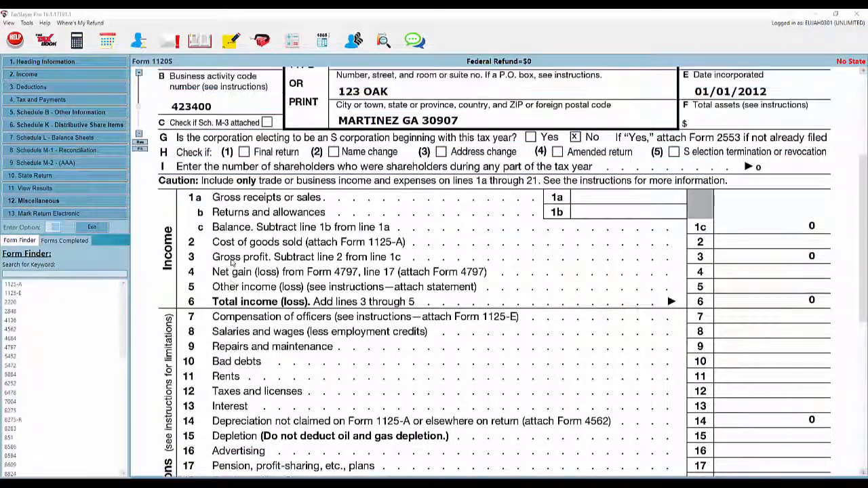
scroll(233, 262, up, 3)
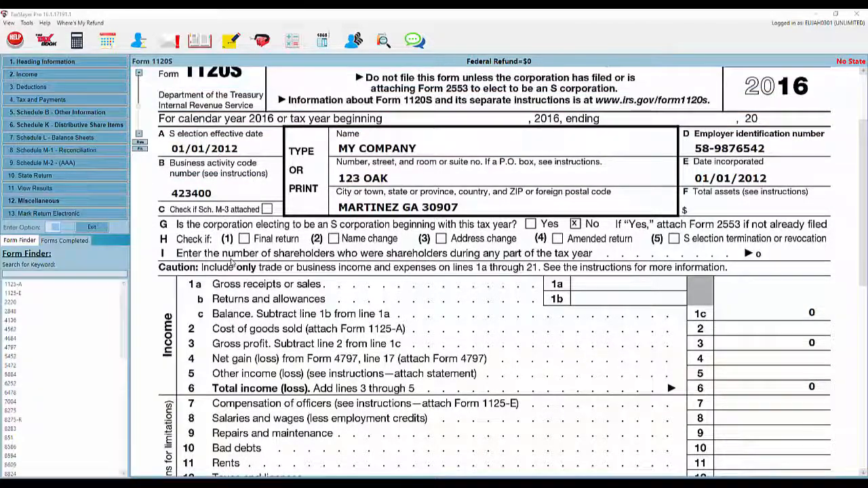
scroll(232, 262, up, 3)
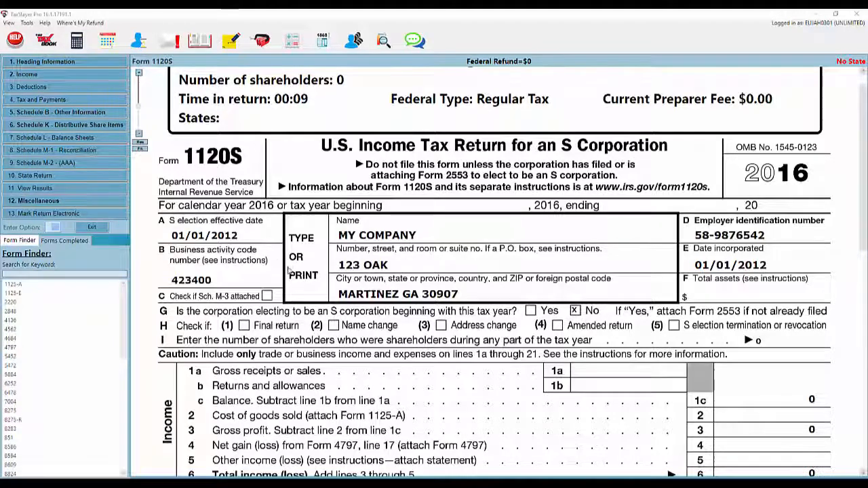
scroll(290, 271, down, 1)
scroll(290, 271, down, 1)
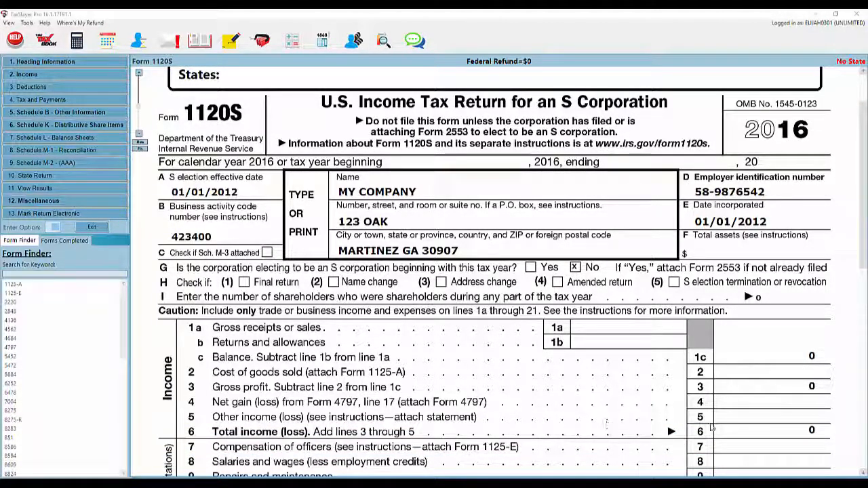
Enter 200000 as the line 1a gross receipts amount on Form 1120S.
click(741, 432)
double_click(741, 432)
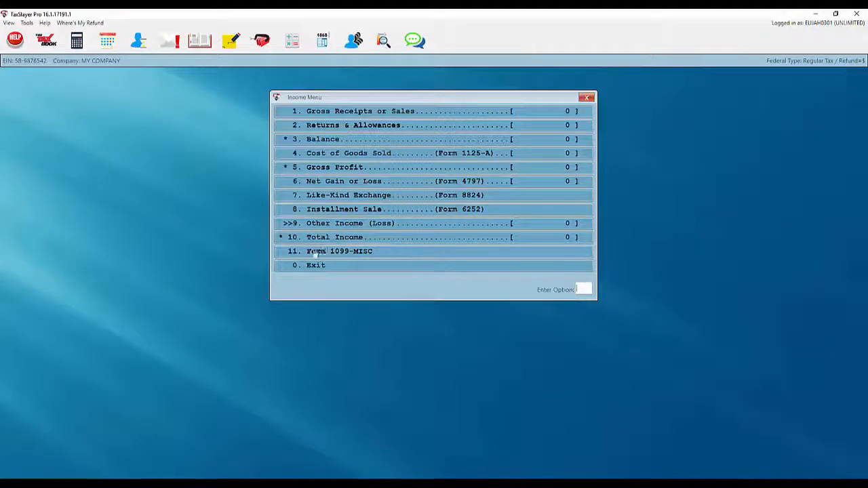
click(305, 267)
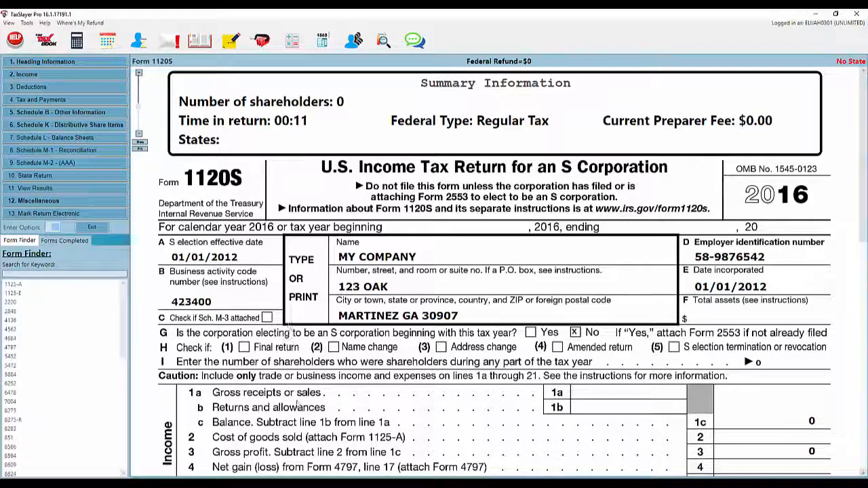
click(599, 395)
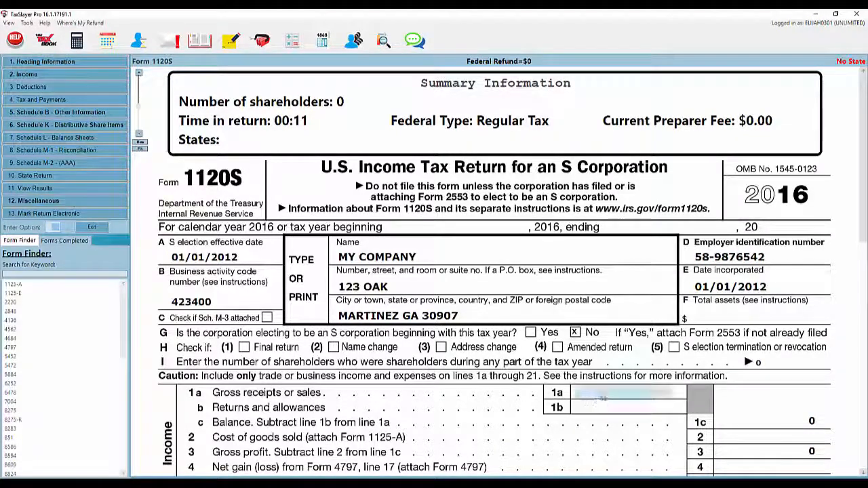
click(603, 396)
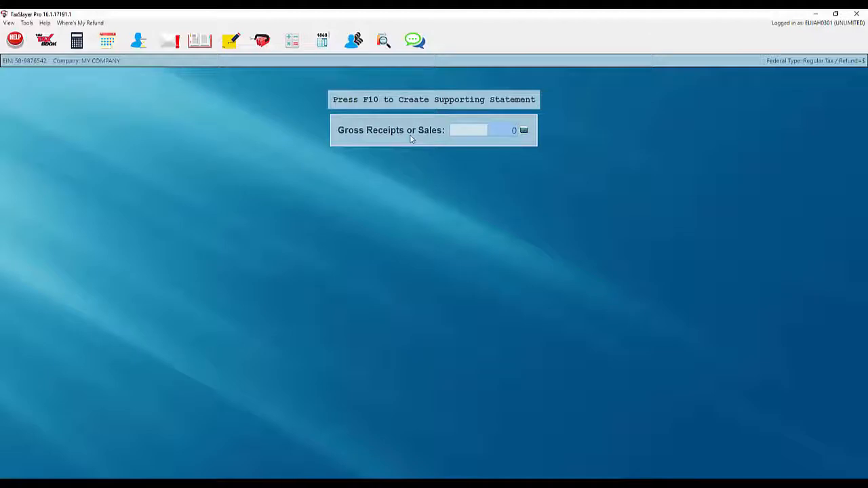
text(200000)
key(Return)
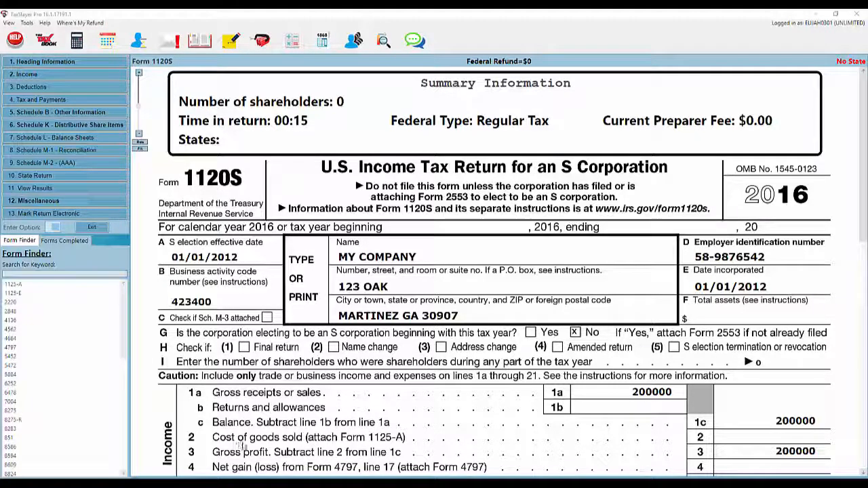
On Form 1125-A, enter beginning inventory 20000, purchases 80000 and ending inventory 15000.
click(746, 441)
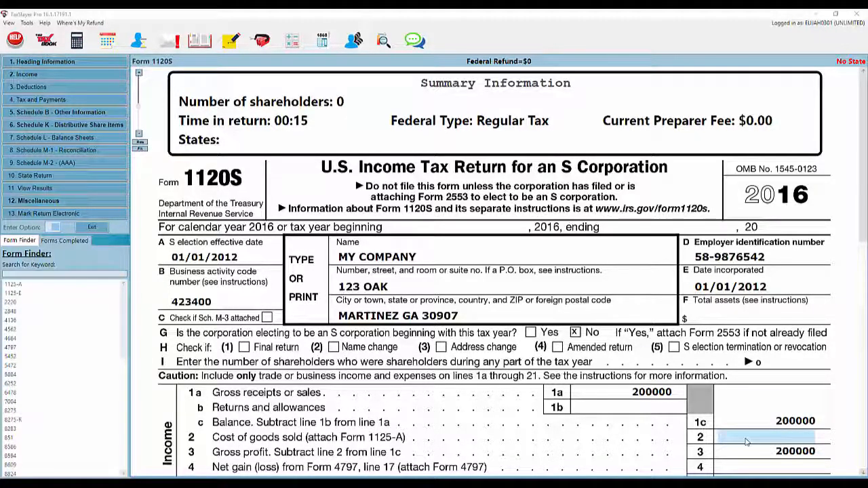
double_click(746, 442)
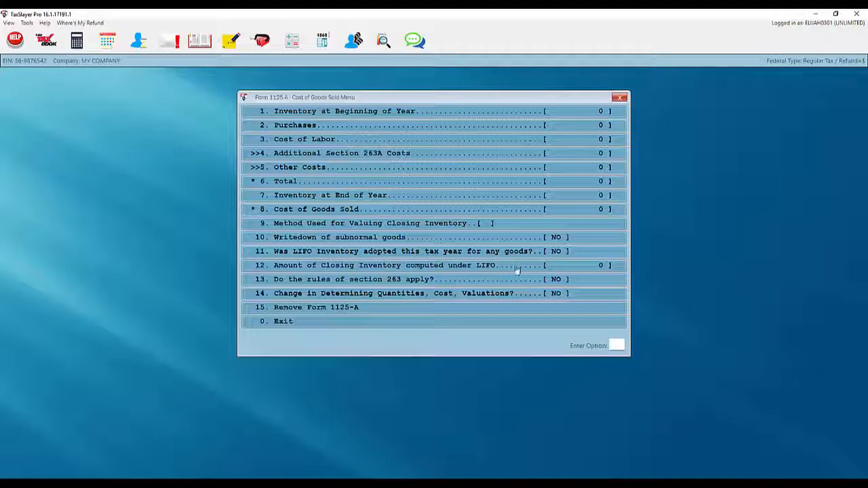
click(414, 113)
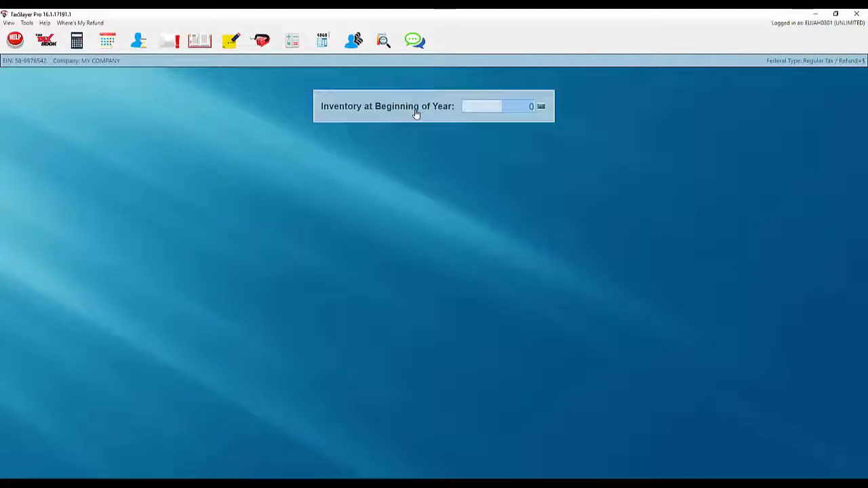
text(20000)
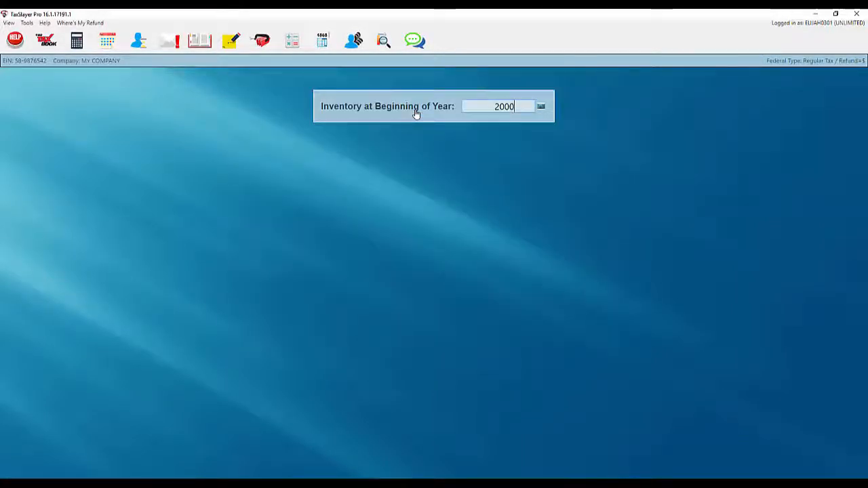
key(Return)
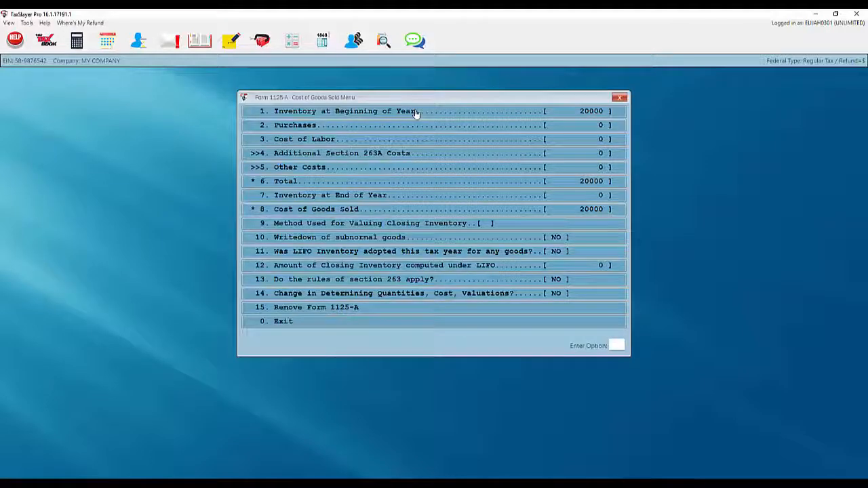
click(415, 126)
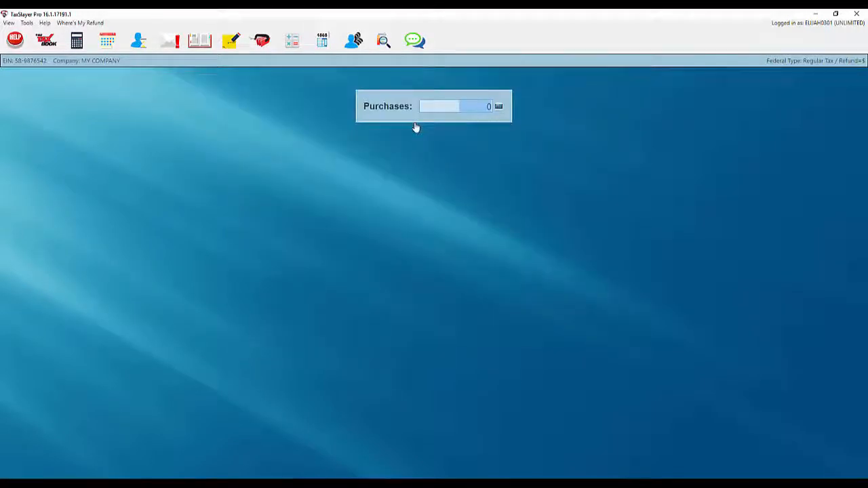
text(80000)
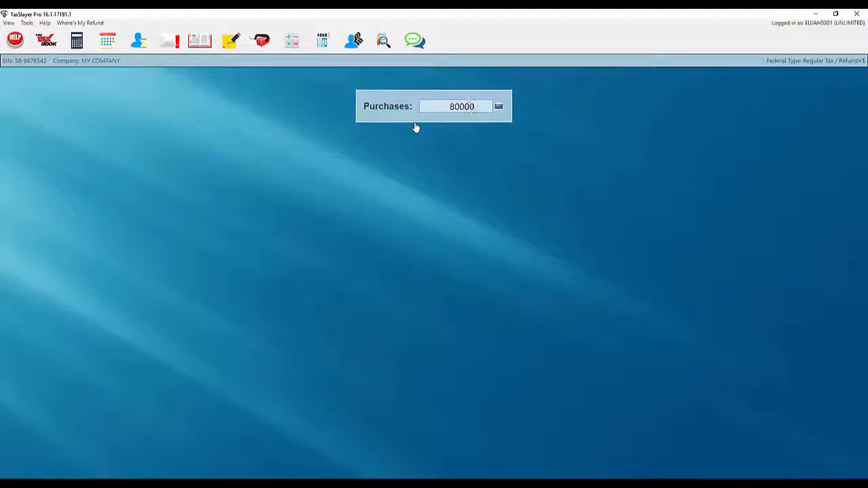
key(Return)
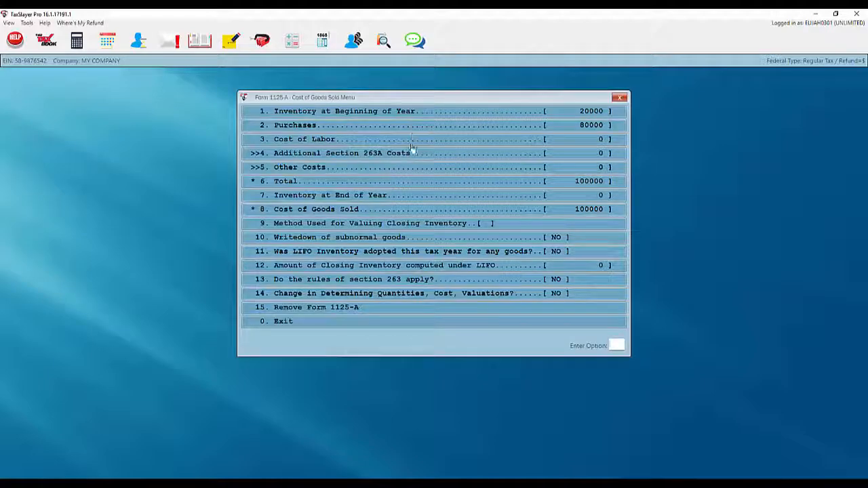
click(339, 199)
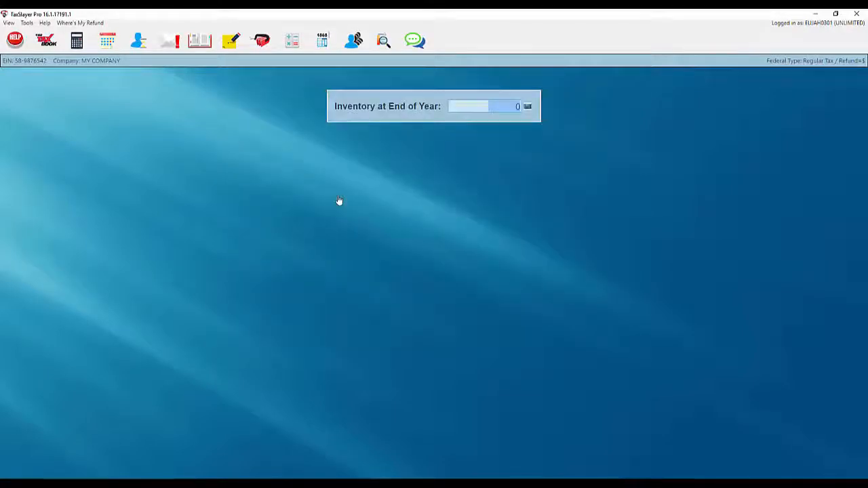
text(15000)
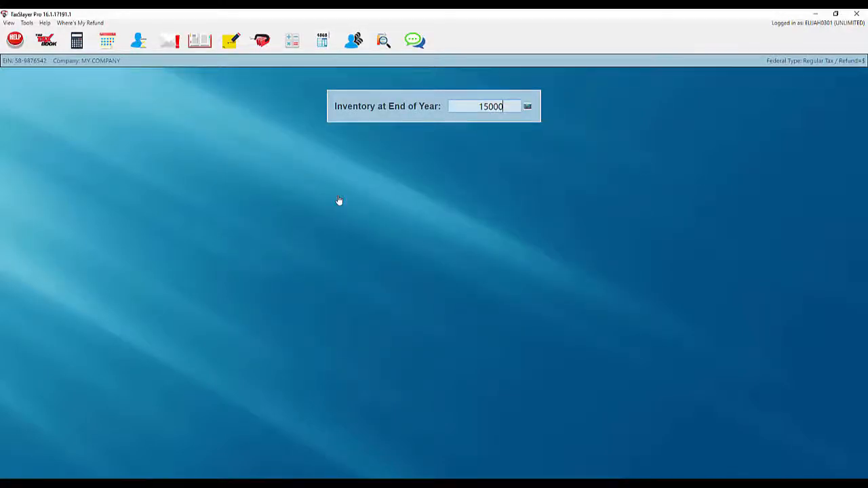
key(Return)
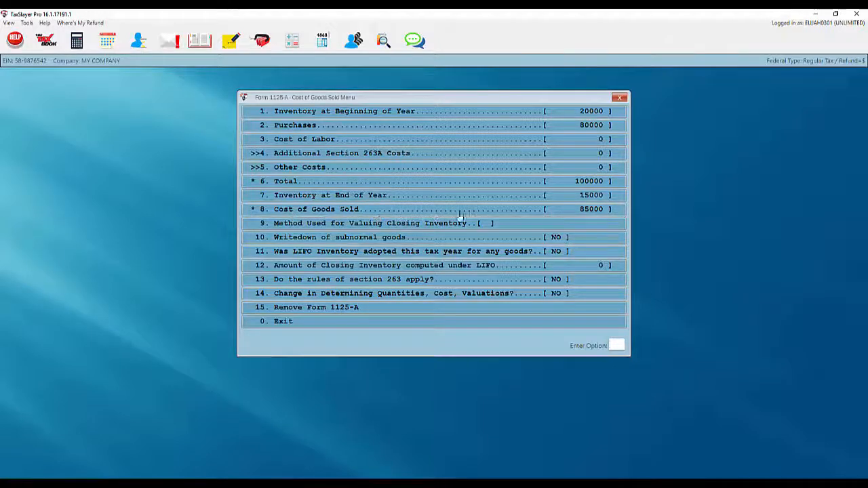
click(378, 324)
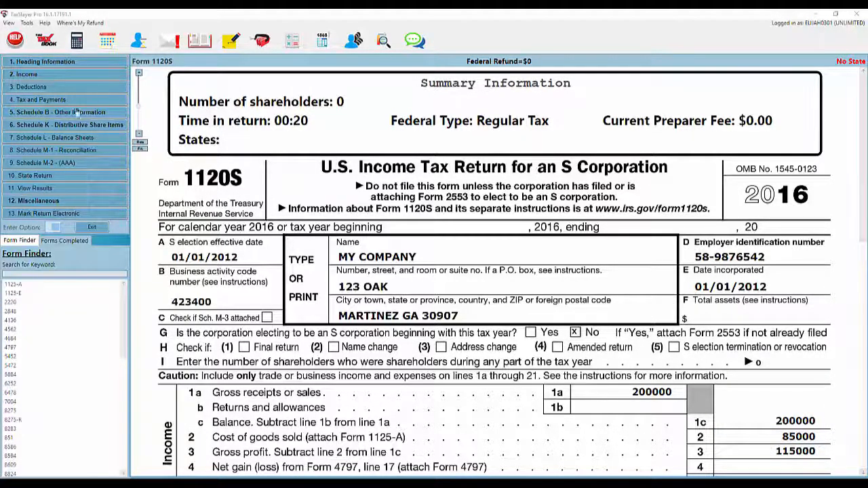
Enter deductions of 10000 for officer compensation and 5500 for repairs and maintenance.
click(31, 89)
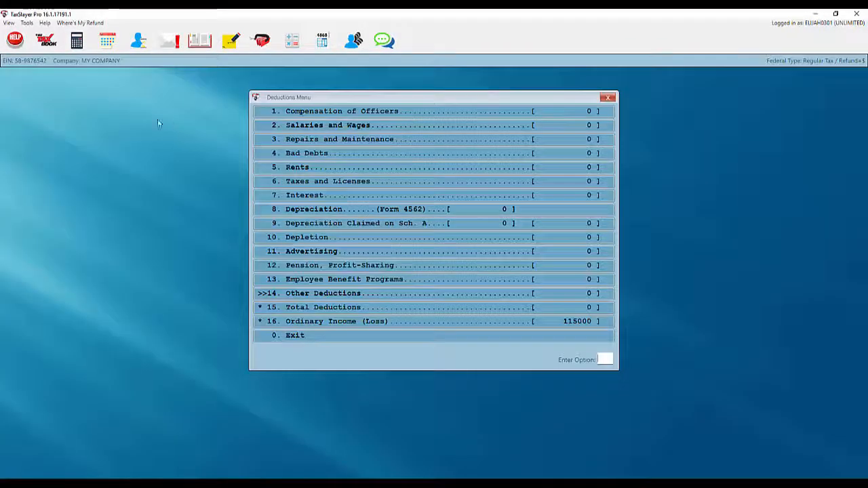
click(316, 115)
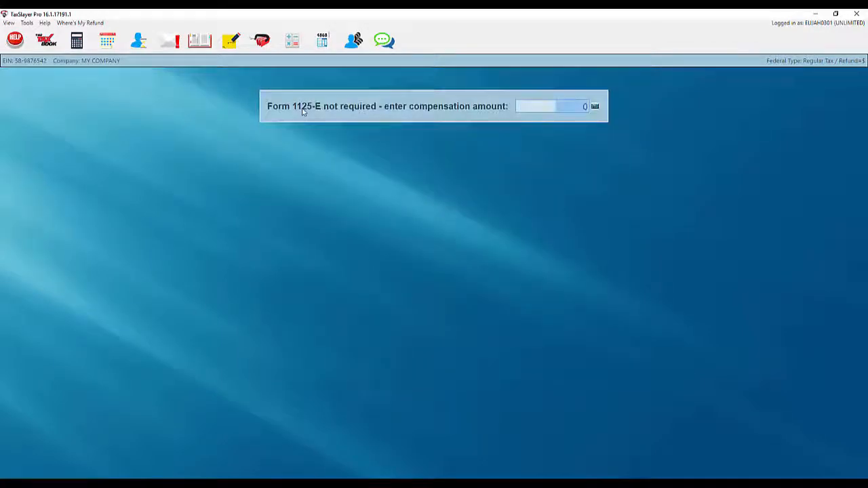
text(10000)
key(Return)
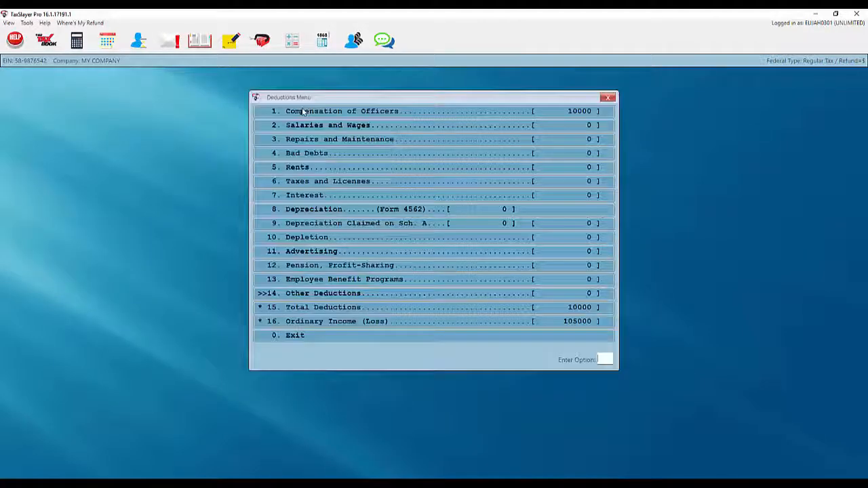
click(318, 141)
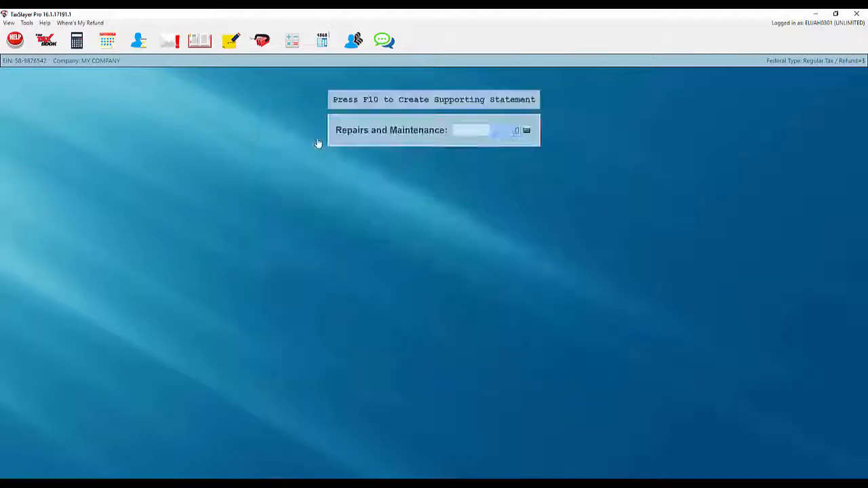
text(5)
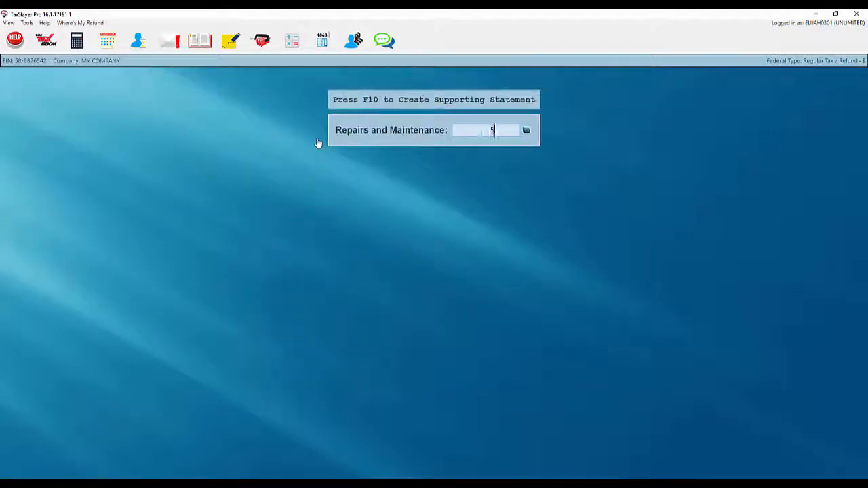
text(500)
key(Return)
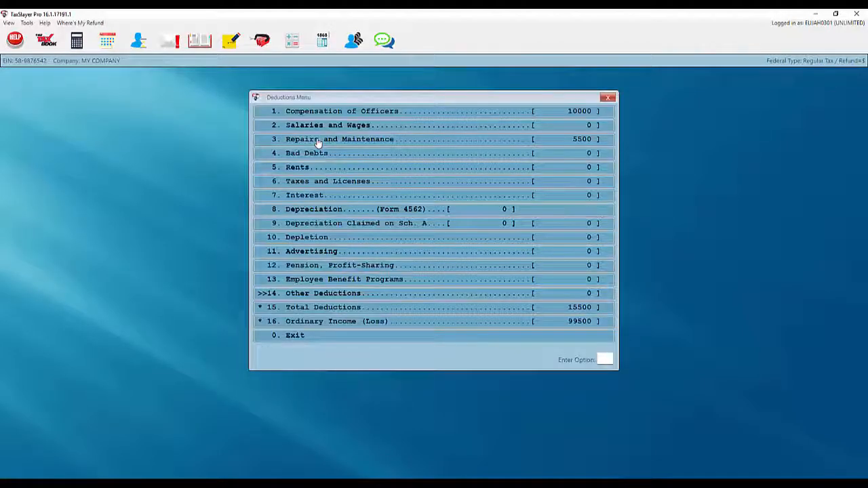
Enter 7500 rents and 2500 taxes and licenses, bringing total deductions to 25500.
click(322, 171)
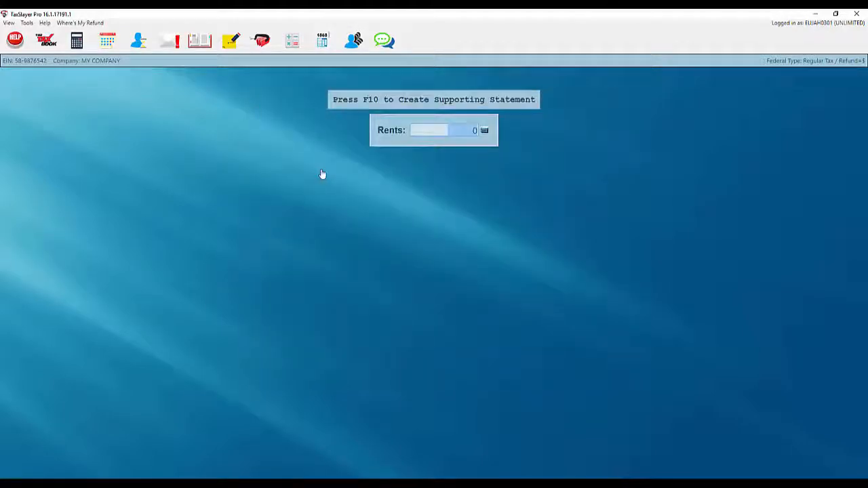
text(7500)
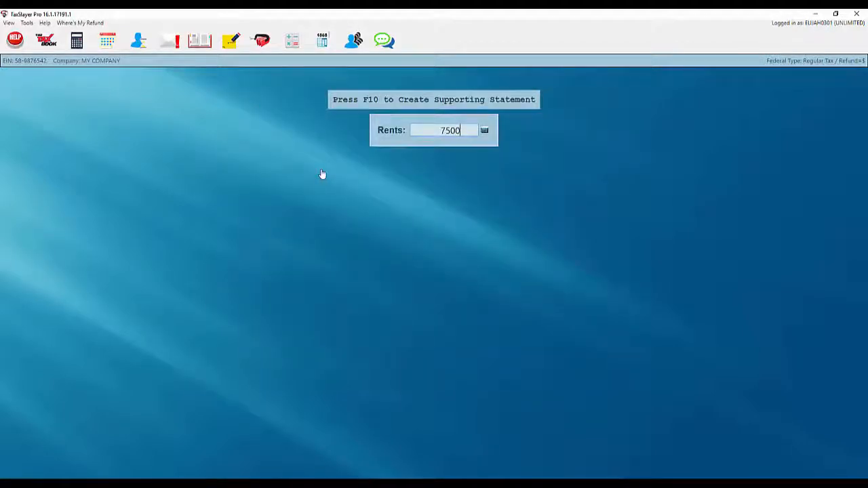
key(Return)
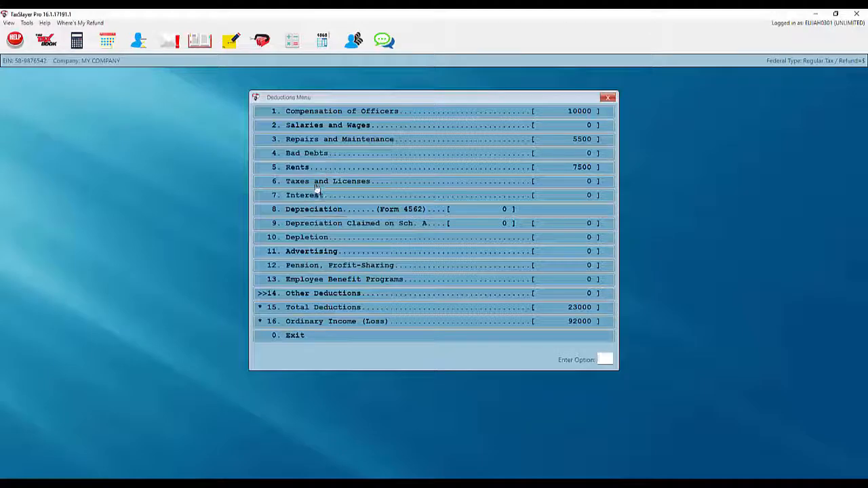
click(315, 183)
text(2500)
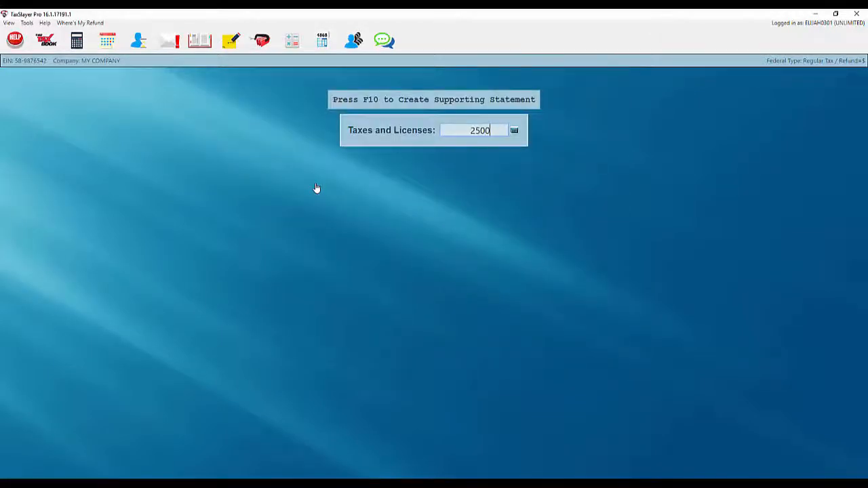
key(Return)
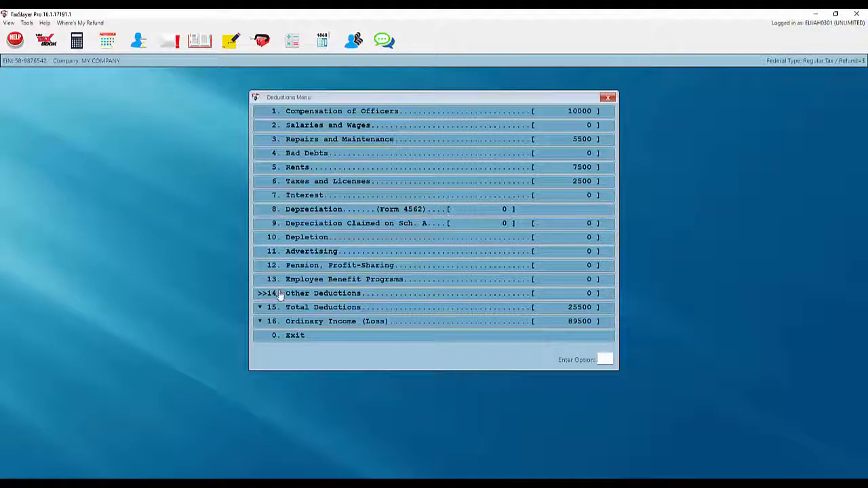
click(285, 336)
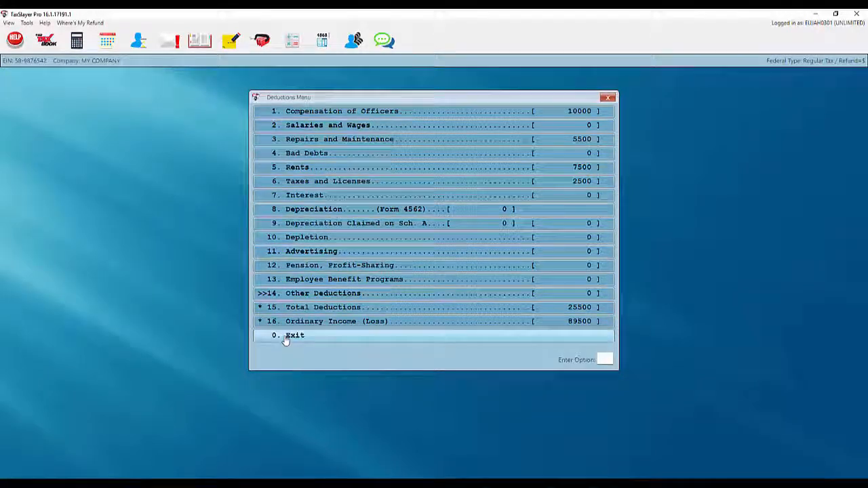
Scroll Form 1120S to lines 7–21 to check deductions 25500 and ordinary income 89500.
scroll(291, 325, down, 5)
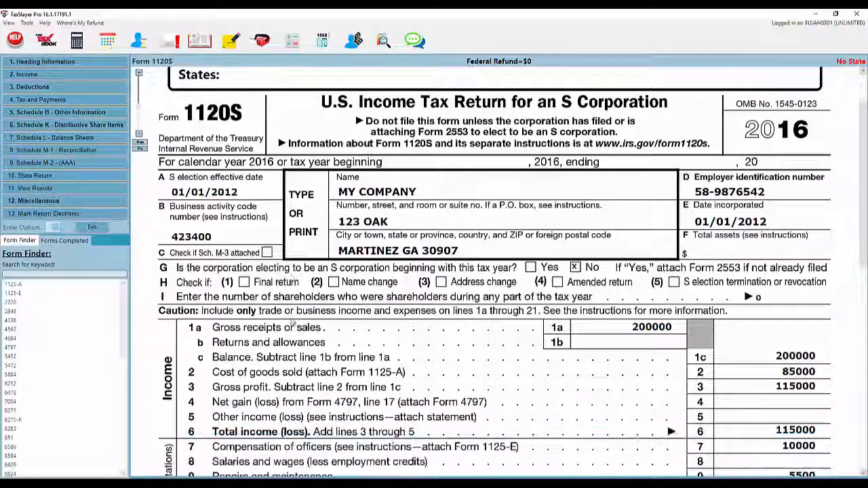
scroll(284, 313, down, 1)
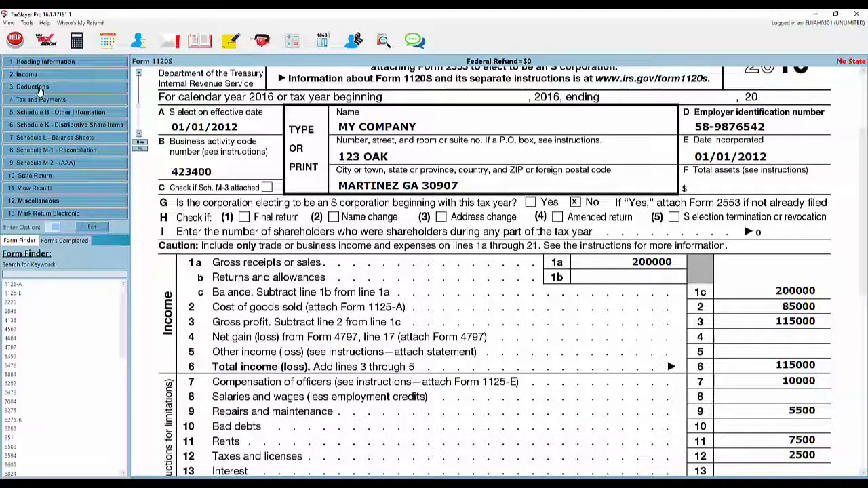
scroll(234, 218, down, 6)
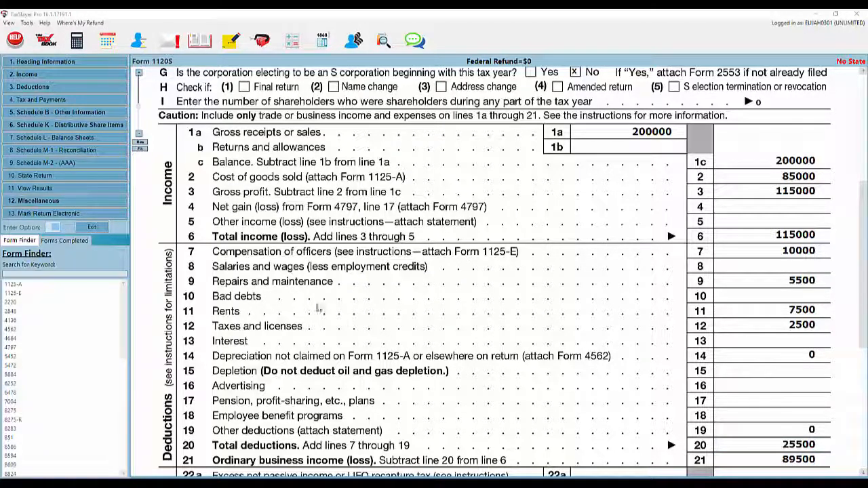
In Schedule K-1 input, add an individual shareholder with SSN, name, address, 50% ownership, 365 days.
click(49, 125)
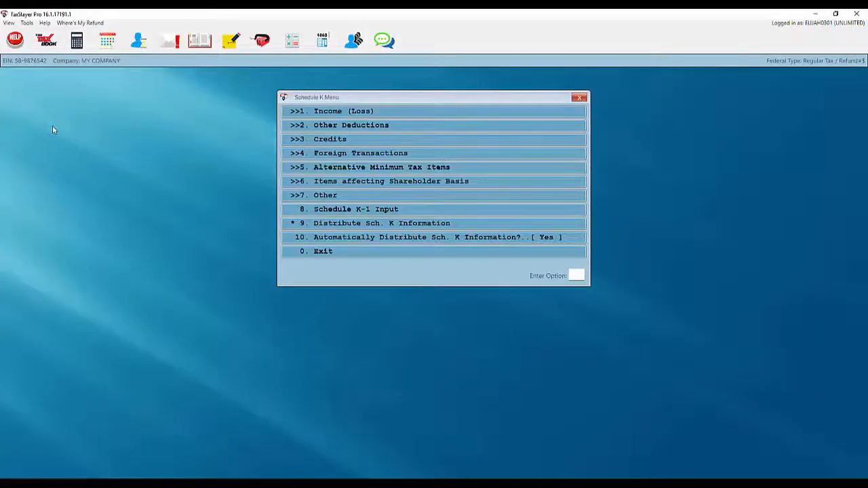
click(354, 214)
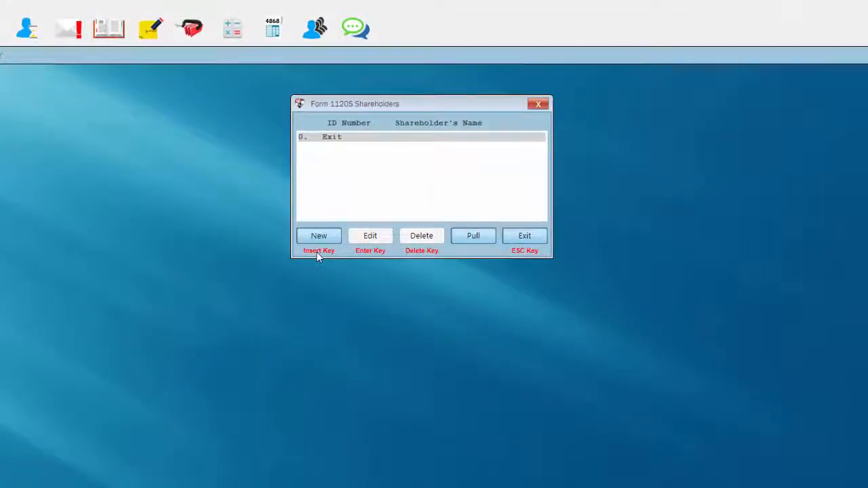
click(318, 235)
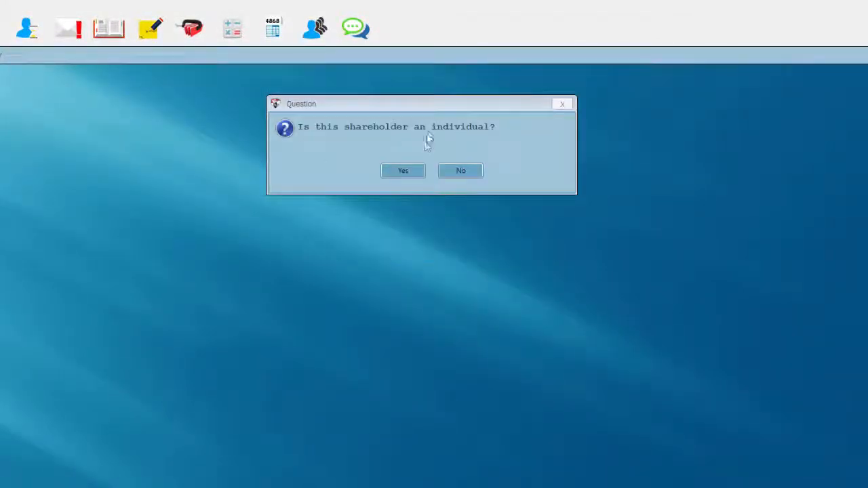
click(404, 173)
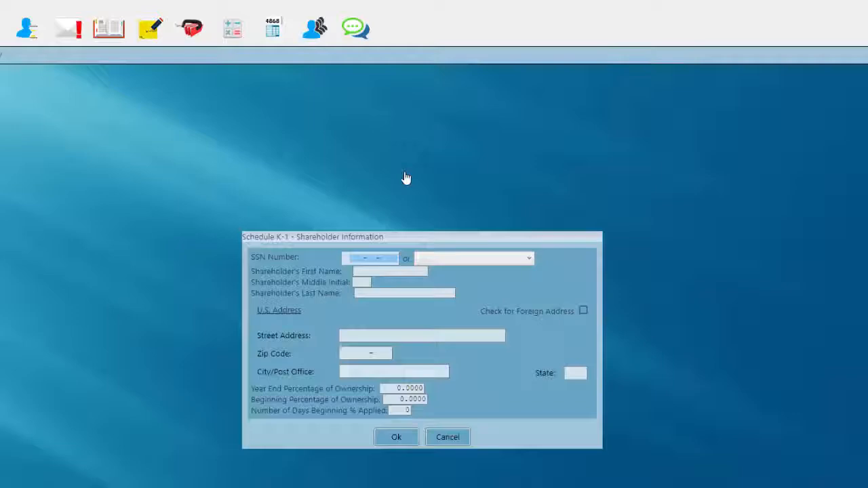
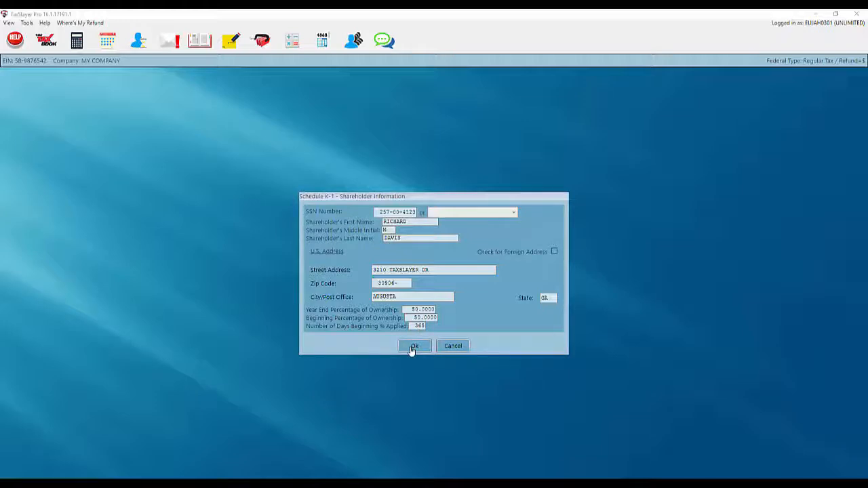
click(413, 347)
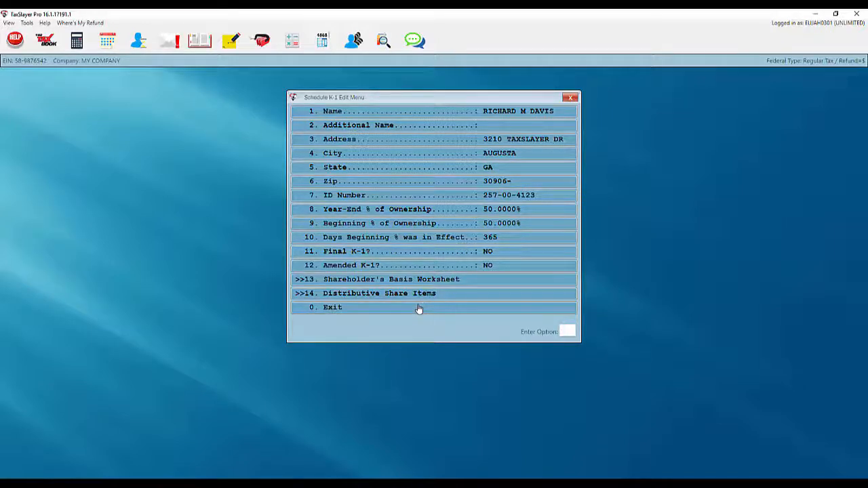
Add a second individual shareholder with their SSN and details at 50% ownership.
click(418, 308)
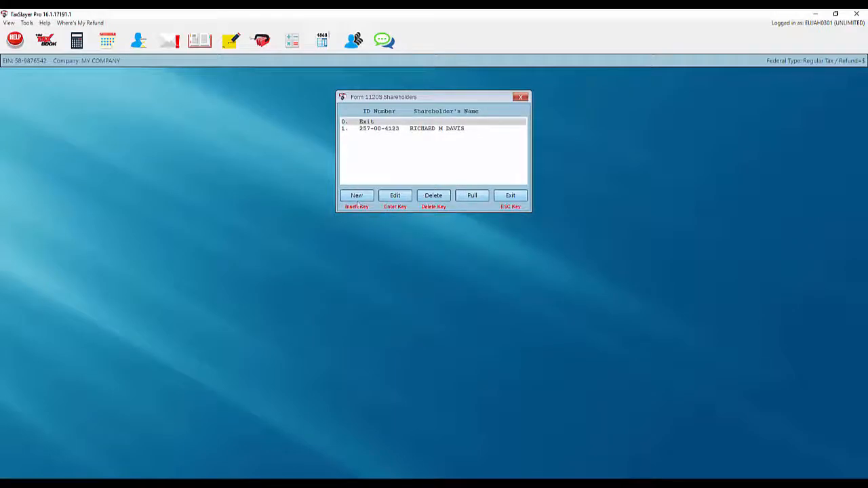
click(354, 196)
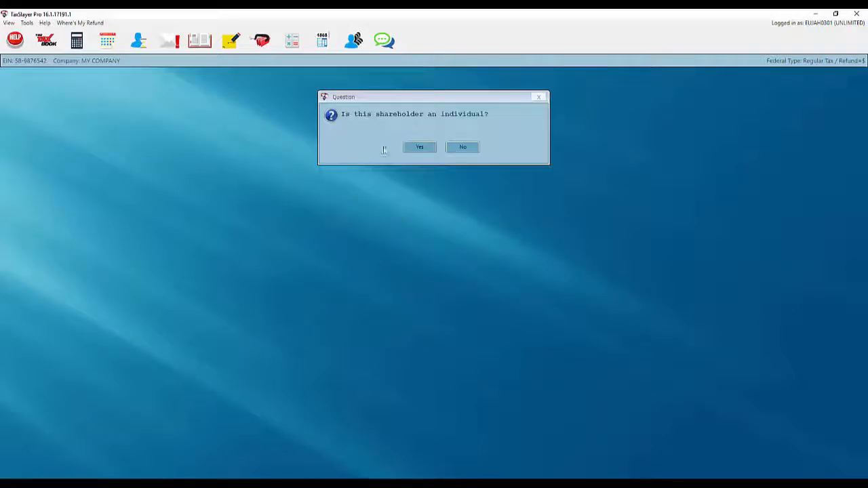
click(417, 151)
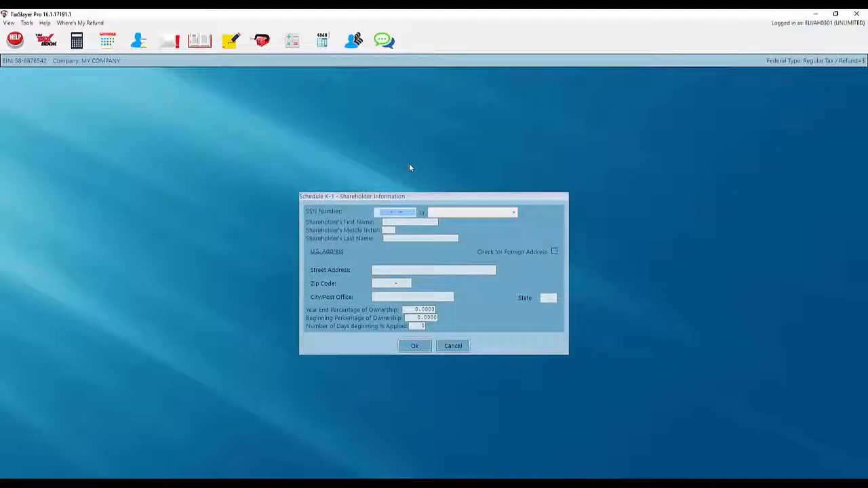
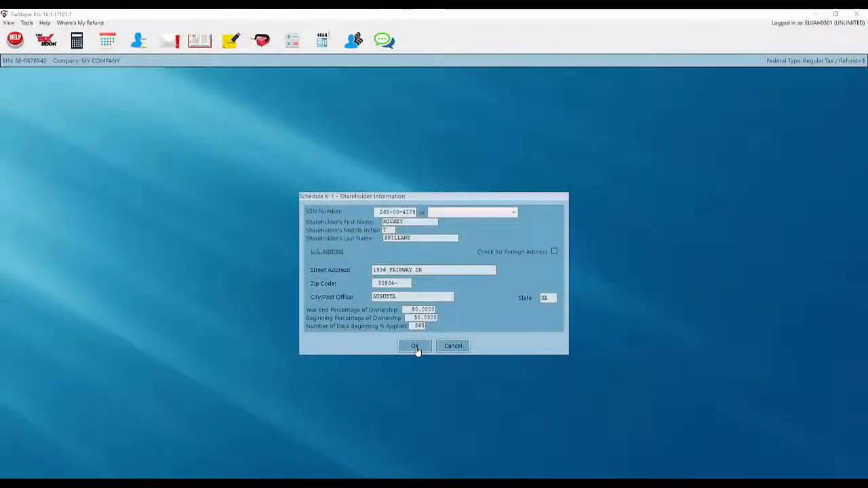
click(413, 347)
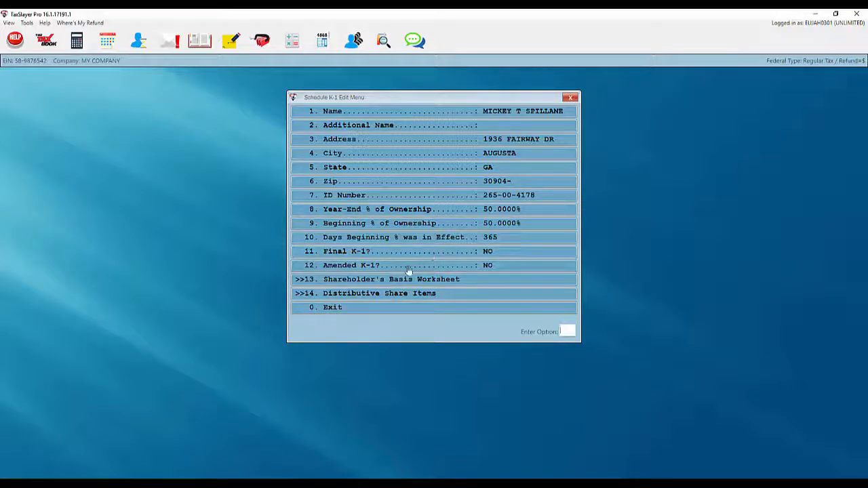
Check the second shareholder's Income (Loss) share of 44750, then return to Schedule K.
click(350, 298)
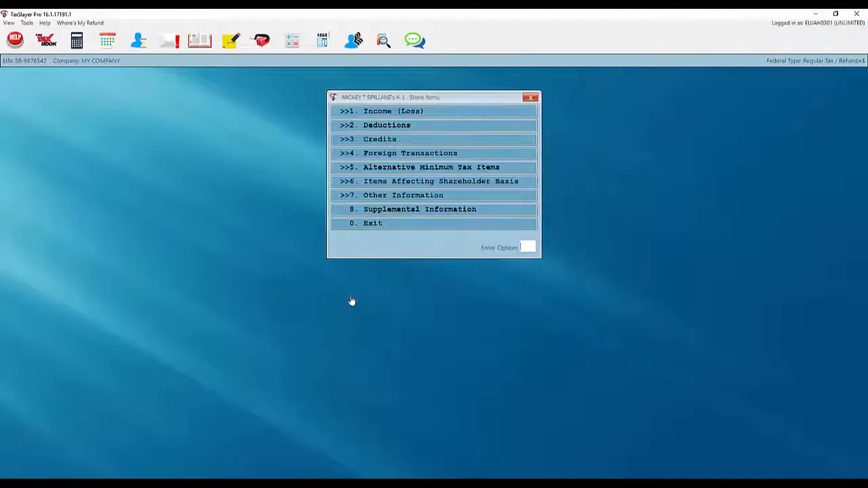
click(403, 113)
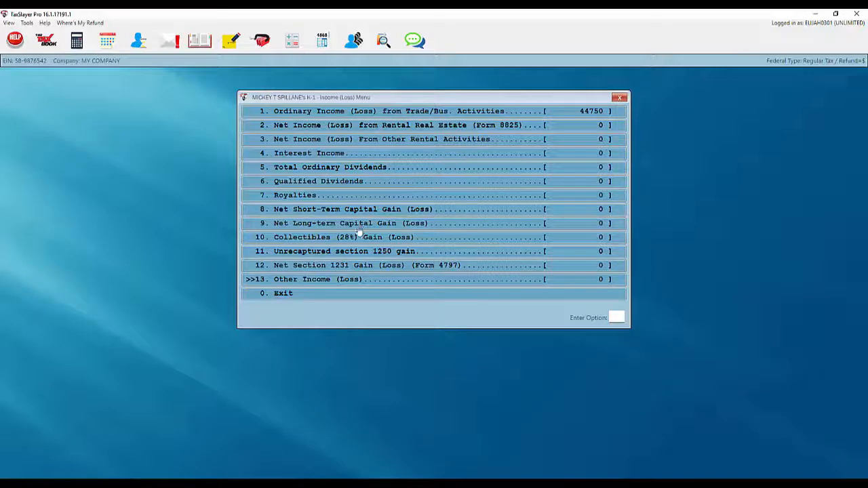
click(344, 296)
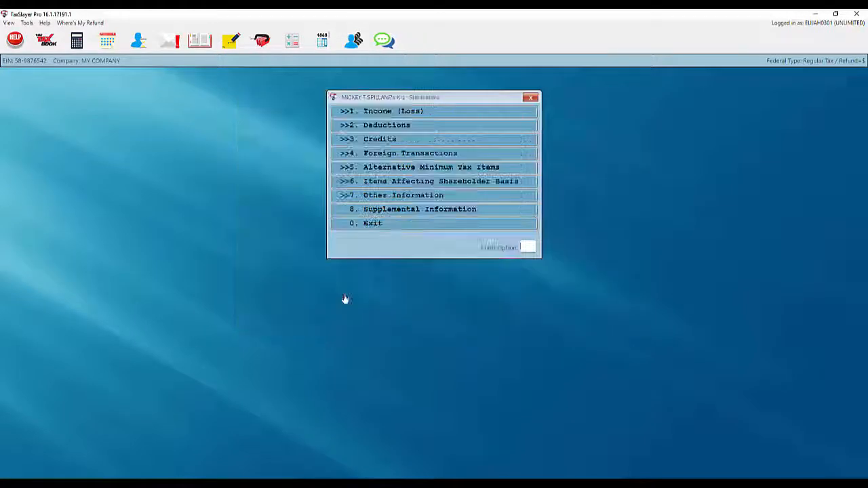
click(371, 226)
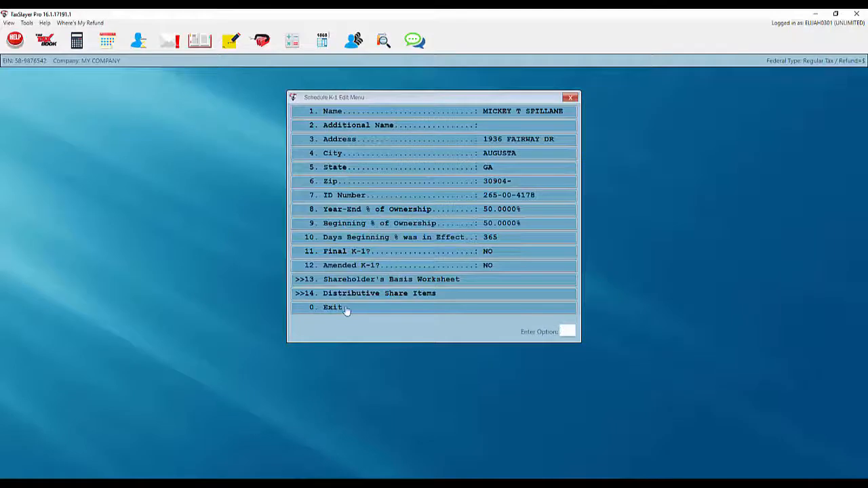
click(347, 308)
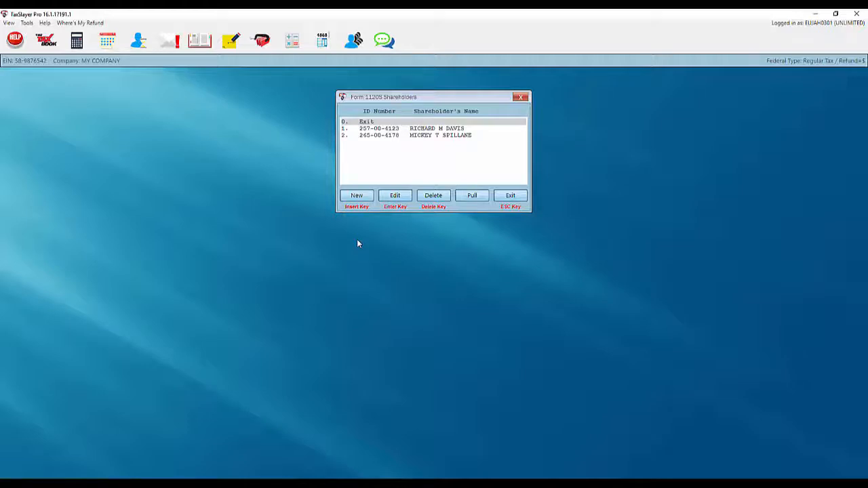
click(506, 198)
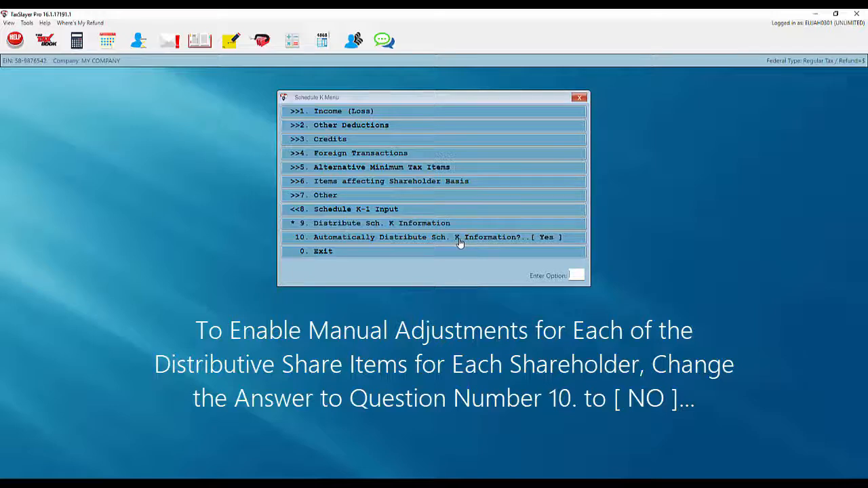
Change the Automatically Distribute Sch. K Information setting in the Schedule K Menu.
click(459, 243)
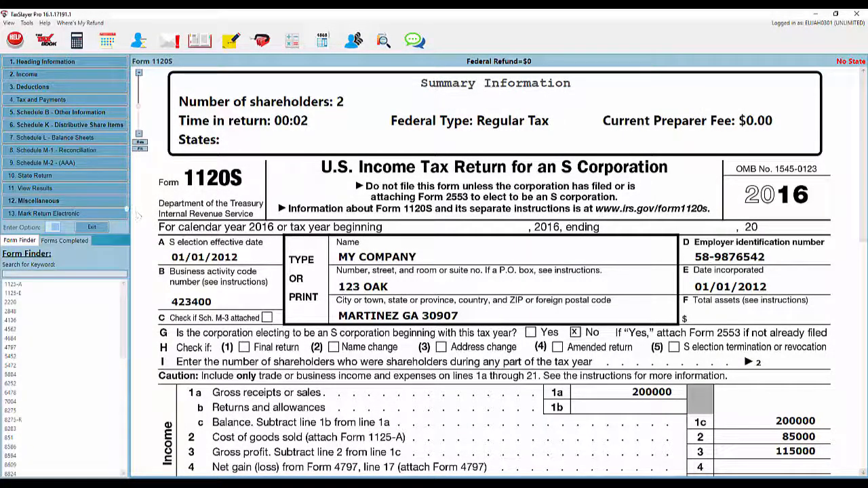
Answer Yes on Schedule B item 13: receipts and assets are under $250,000.
click(61, 115)
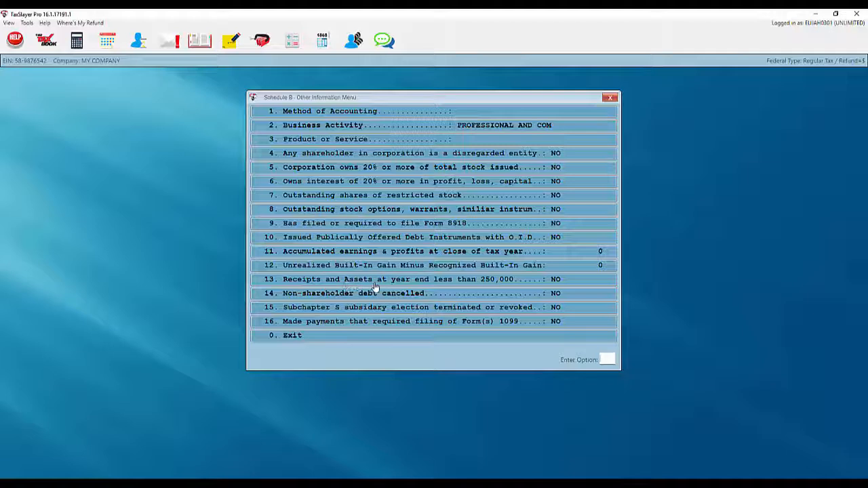
click(460, 285)
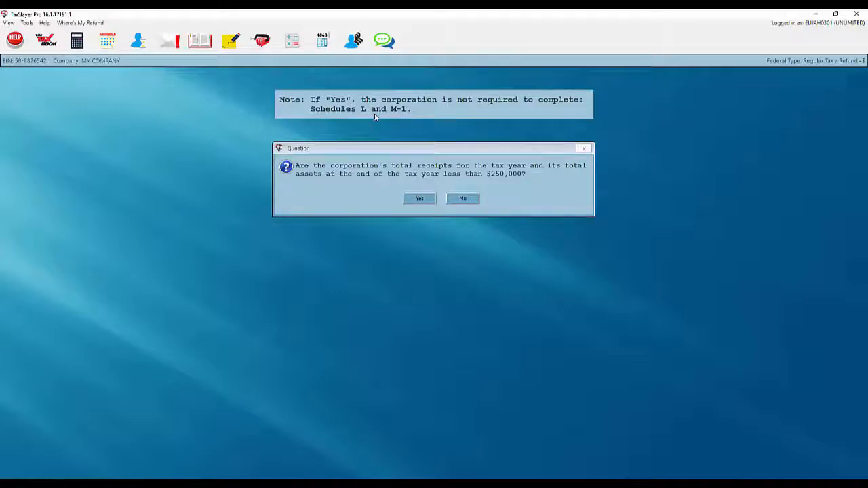
click(412, 199)
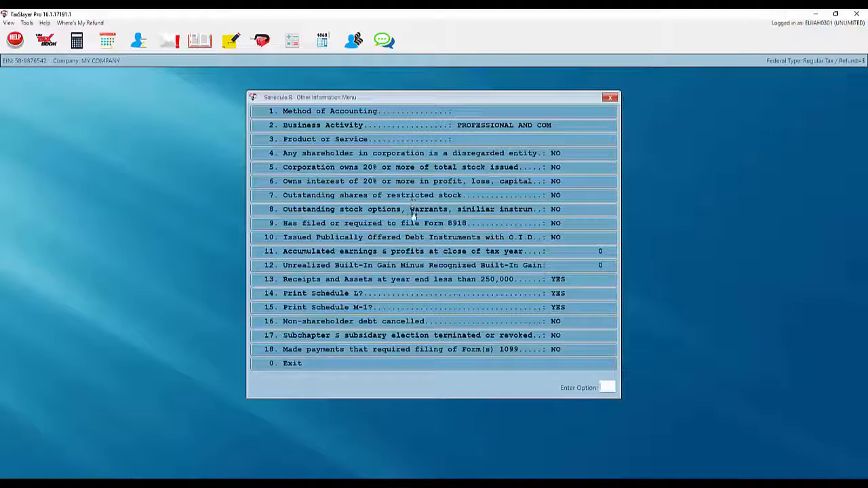
click(376, 366)
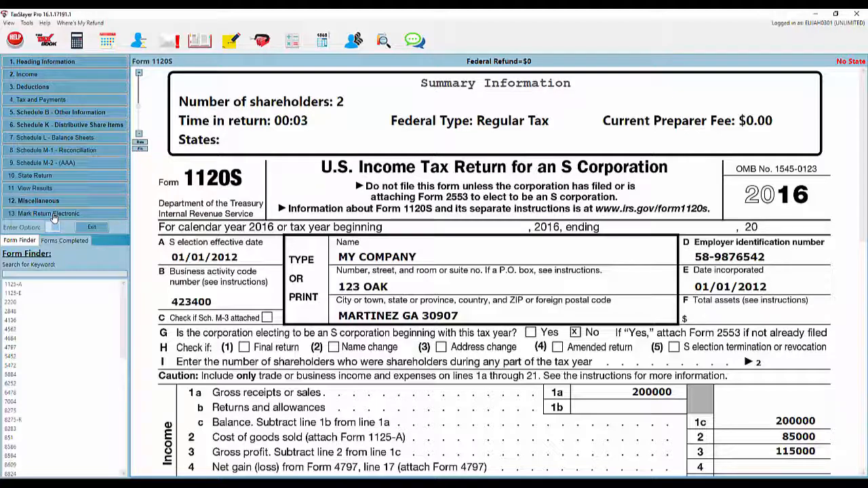
Mark the return for electronic filing, declining to print the signature authorization.
click(54, 214)
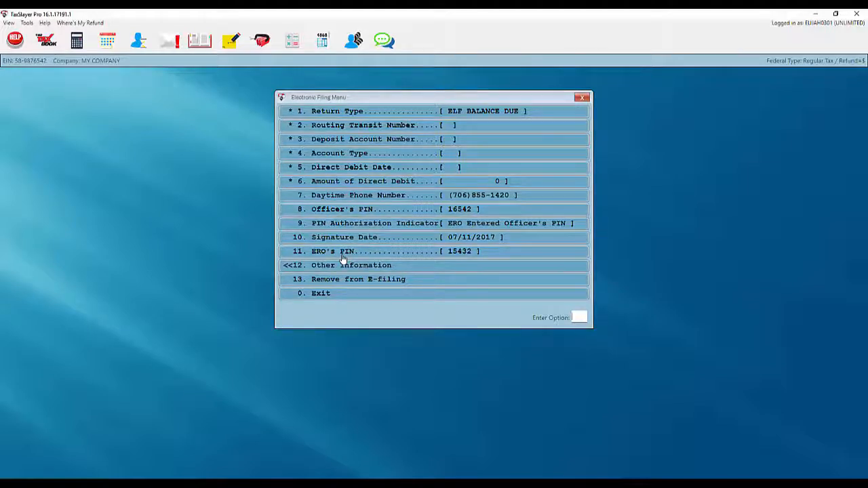
click(335, 295)
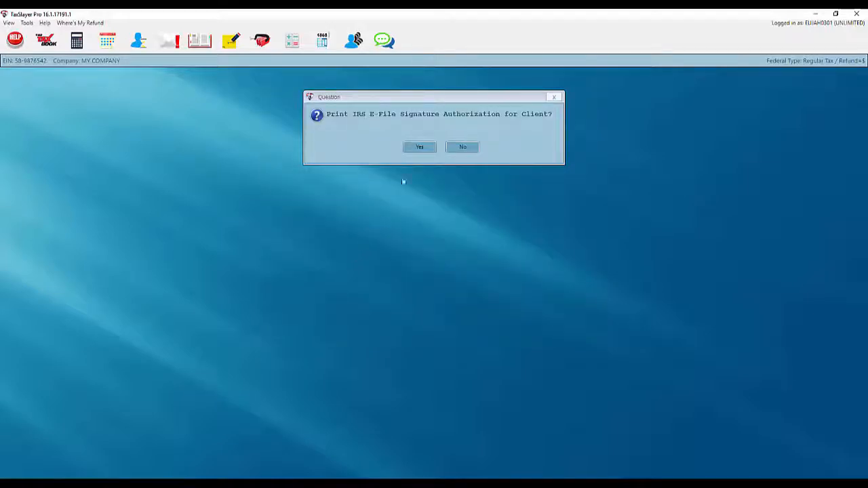
click(459, 146)
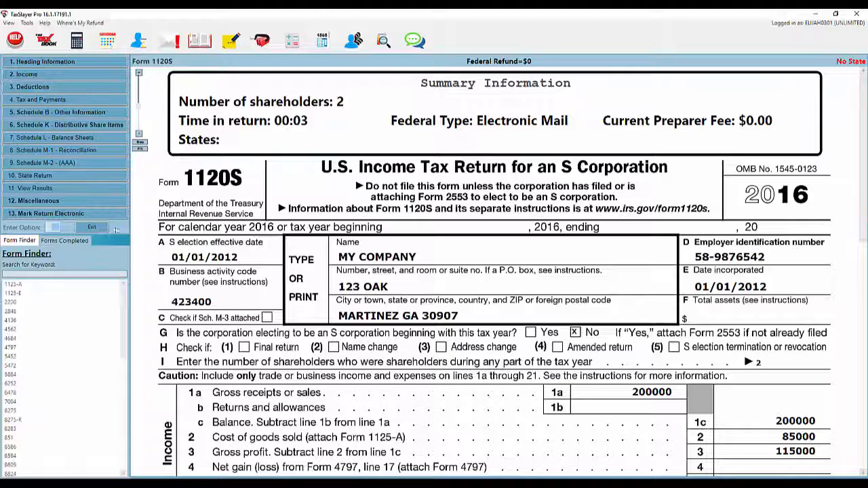
click(89, 229)
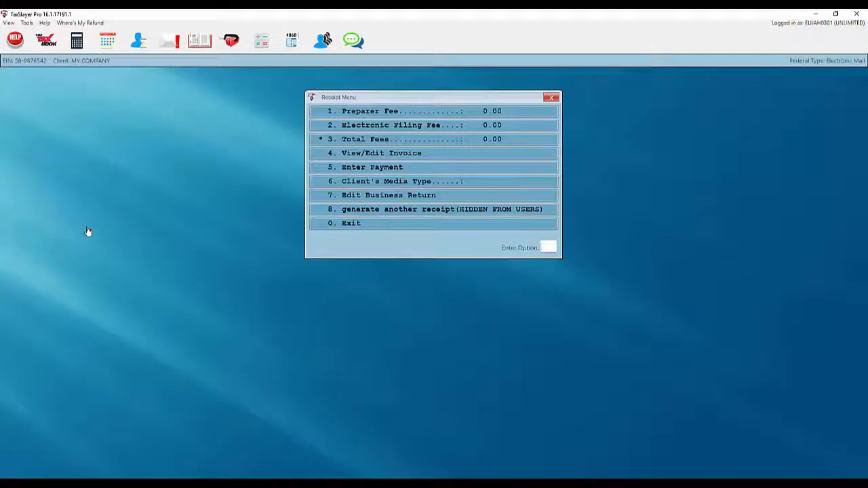
Set a $400 preparer fee and mark the return completed for transmission.
click(358, 114)
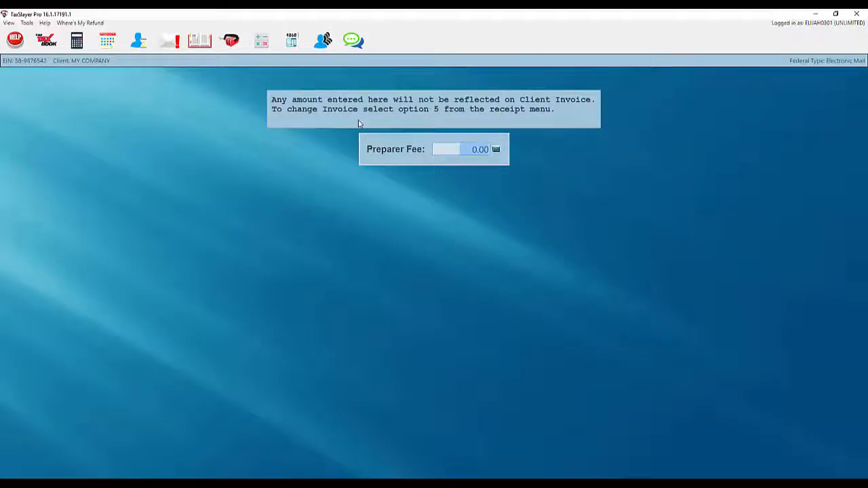
text(400 .)
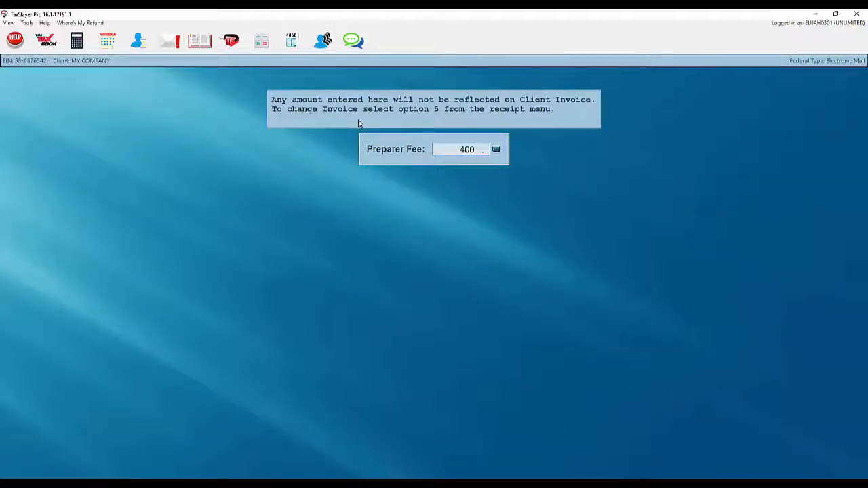
key(Return)
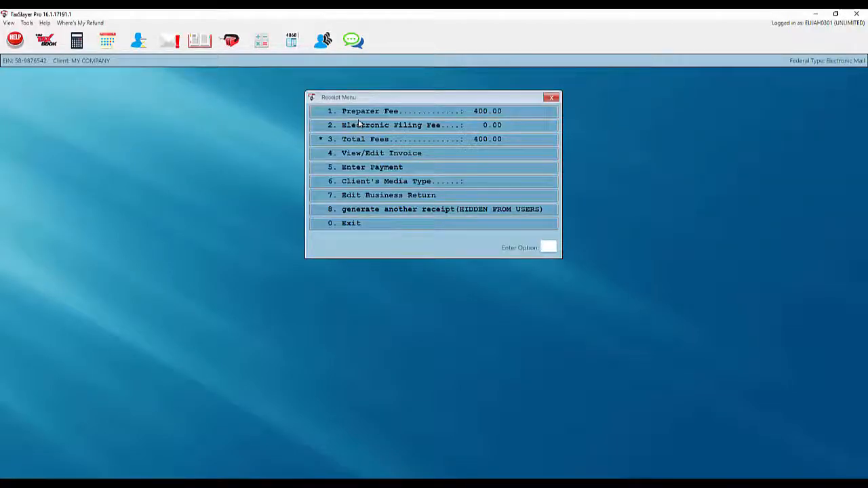
click(354, 224)
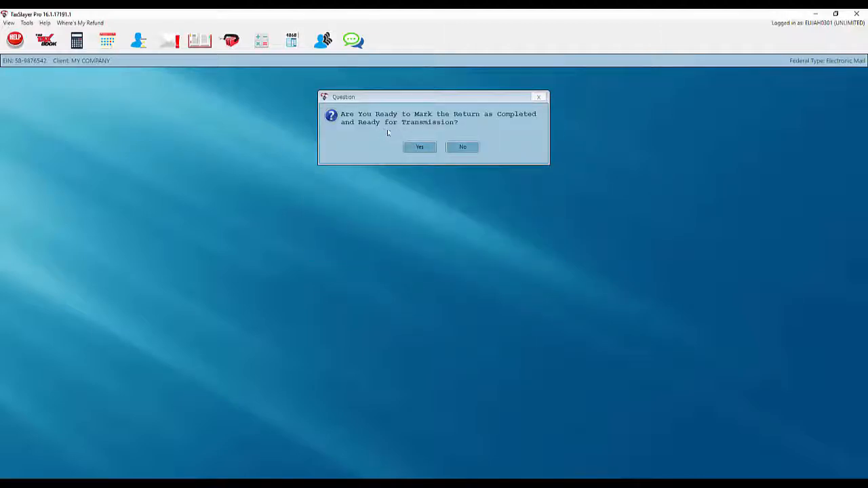
click(415, 151)
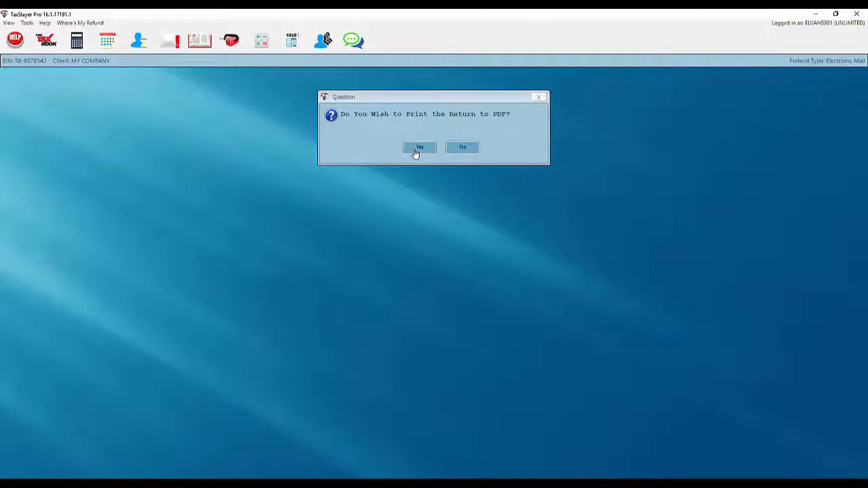